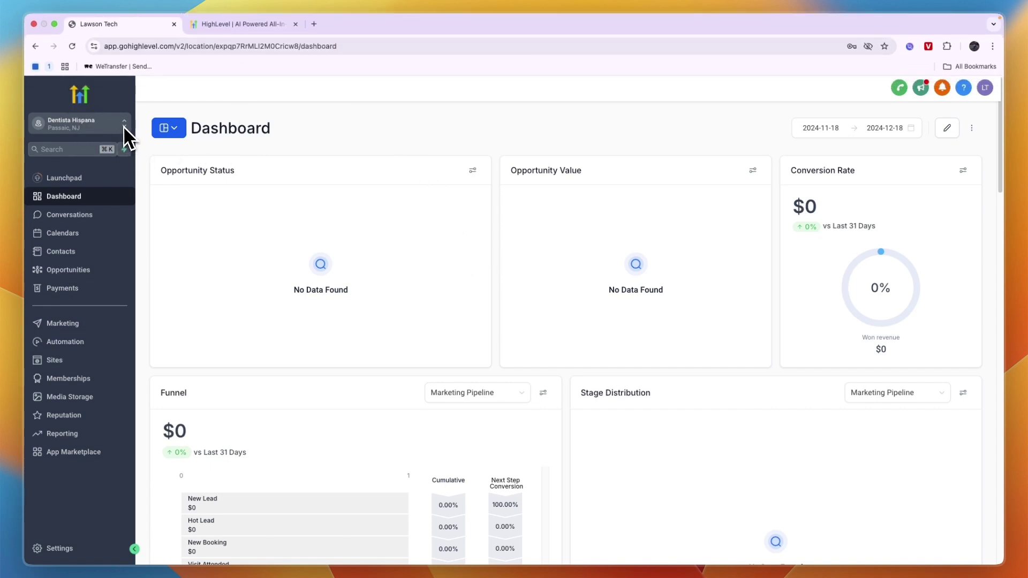
Step: Close the free-trial popup on the HighLevel site and return to the account dashboard
left_click(211, 28)
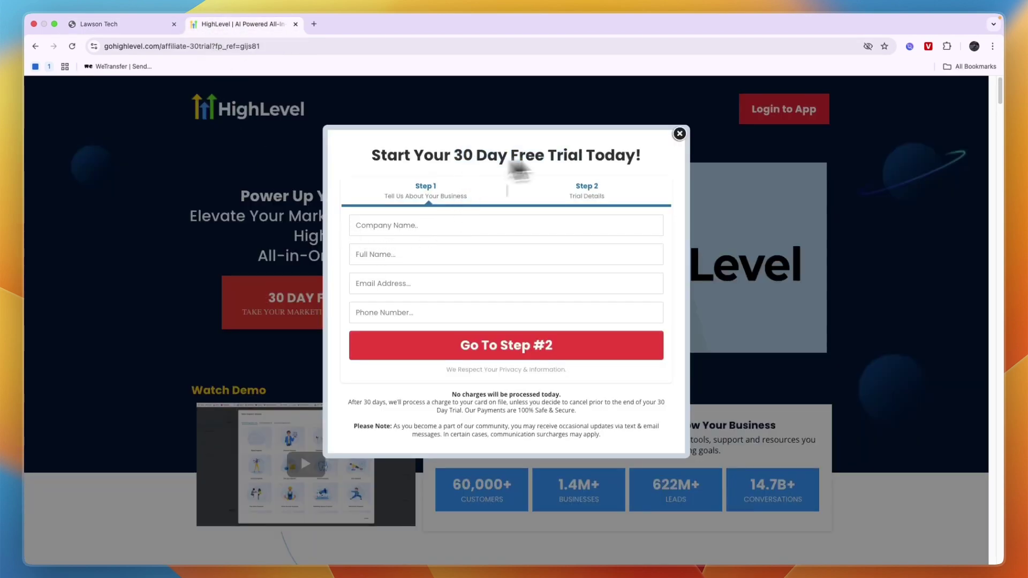
left_click(679, 134)
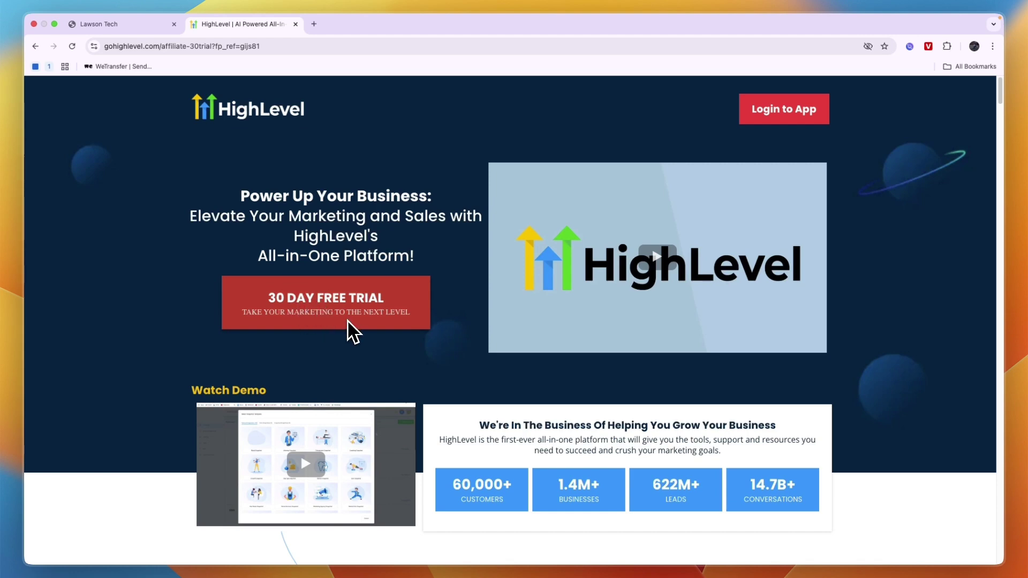
left_click(112, 25)
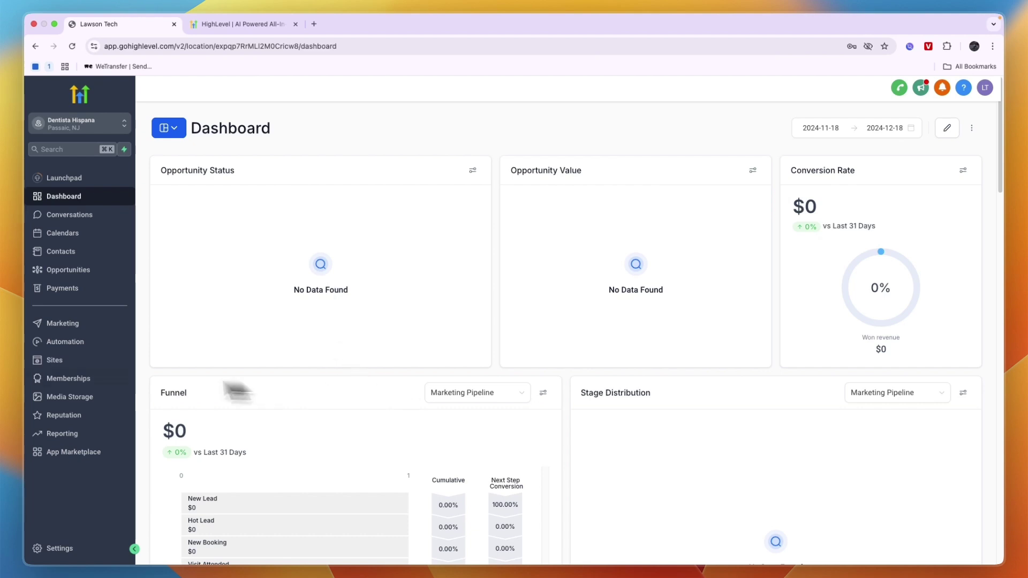
Step: Create a new workflow from scratch under Automation
left_click(50, 349)
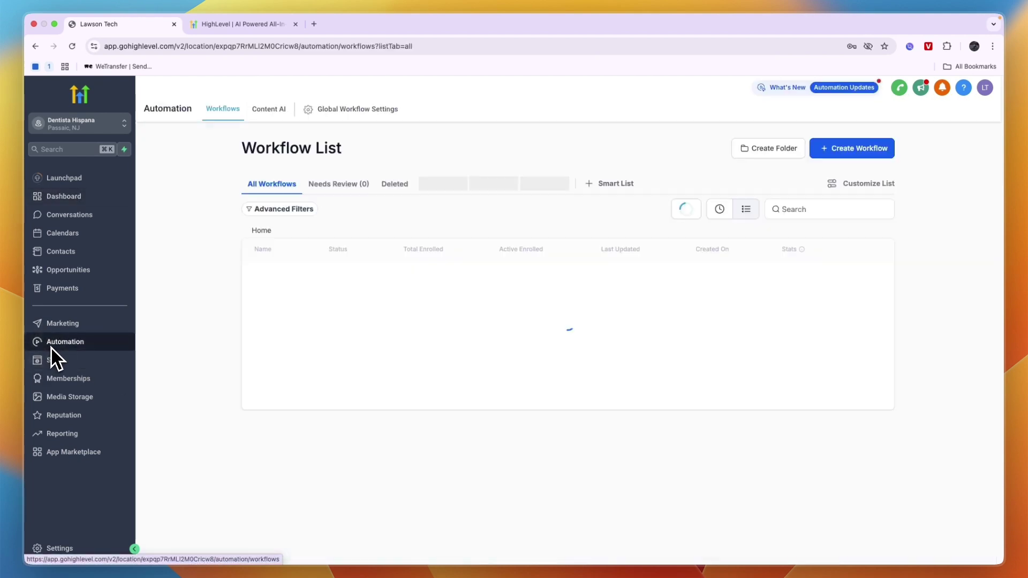
left_click(860, 144)
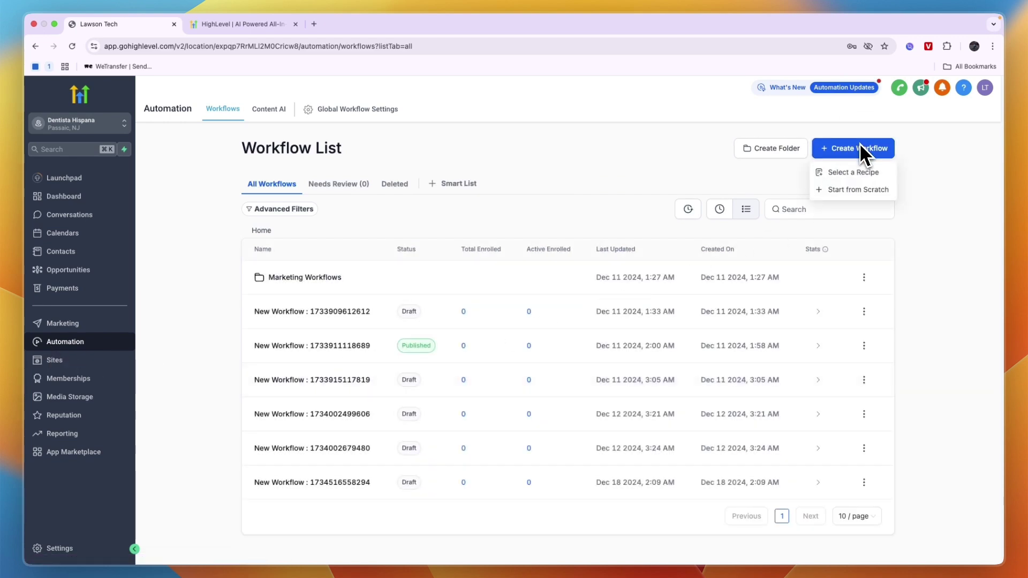
left_click(838, 189)
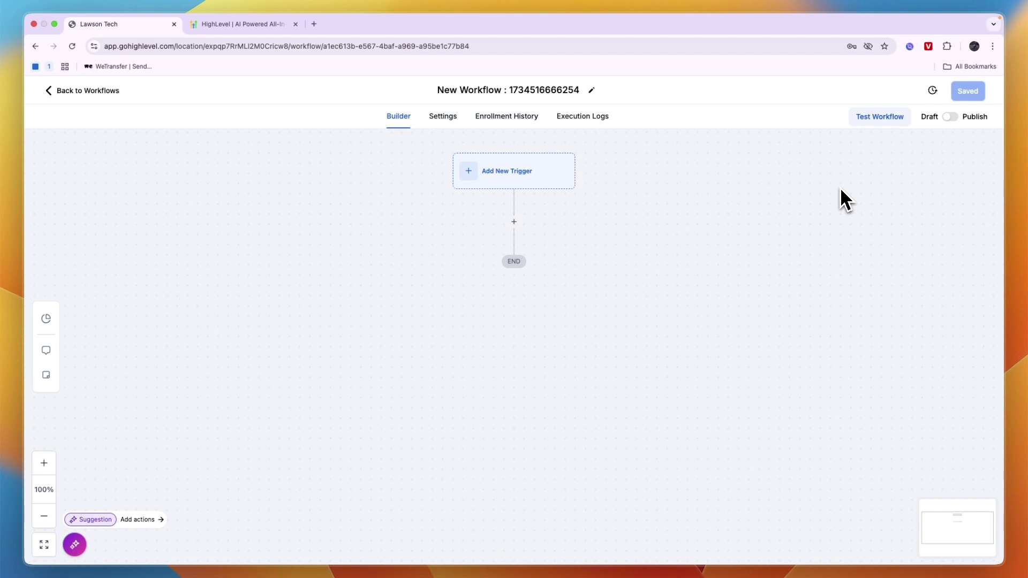
Step: Browse the workflow trigger list, try the Refund trigger, then discard it
left_click(506, 179)
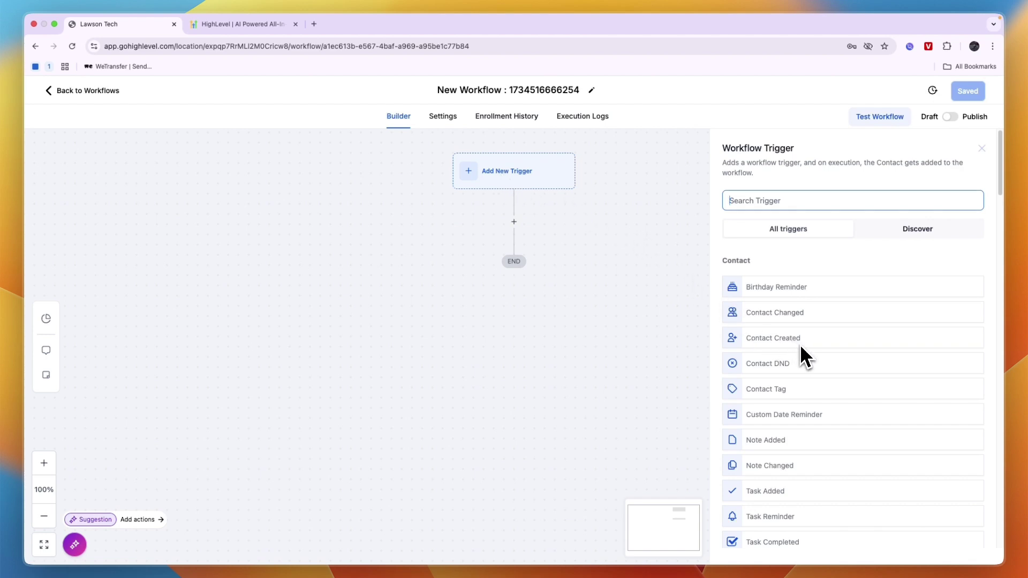
scroll(800, 345, "down", 5)
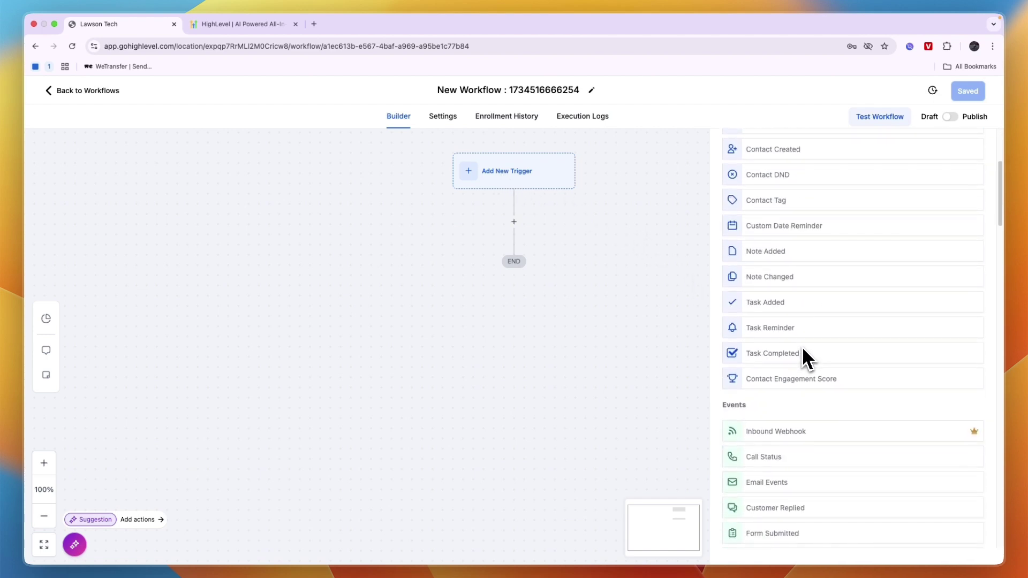
scroll(802, 348, "down", 3)
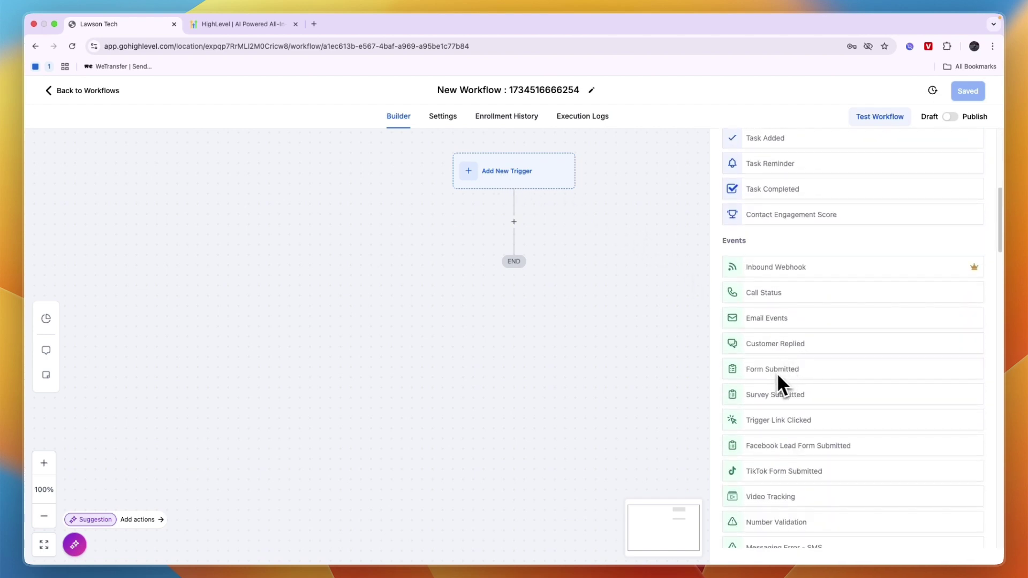
scroll(773, 373, "down", 1)
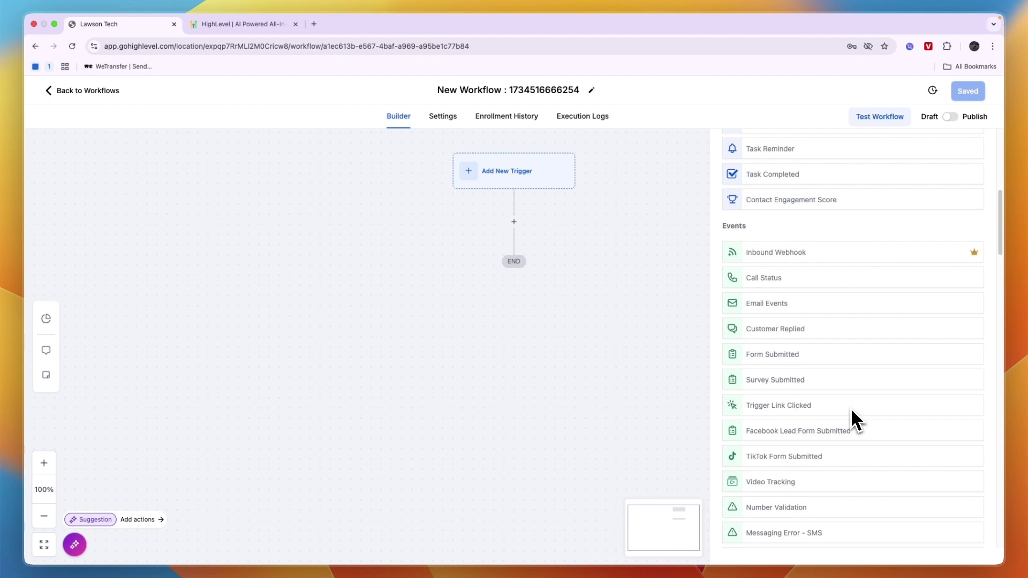
scroll(855, 420, "down", 4)
scroll(854, 420, "up", 2)
scroll(855, 421, "down", 4)
scroll(853, 411, "down", 2)
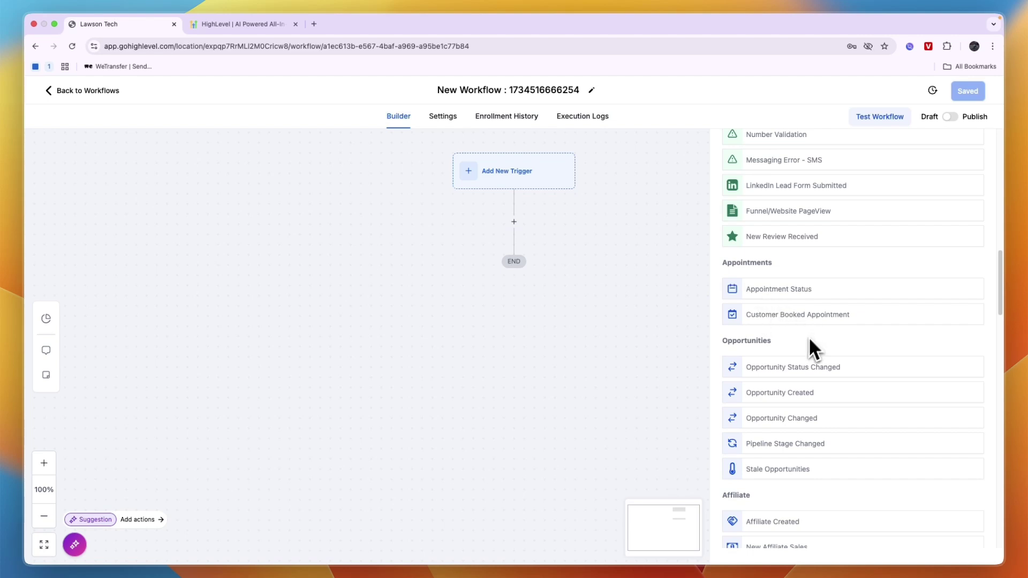
scroll(800, 358, "down", 2)
scroll(790, 396, "down", 2)
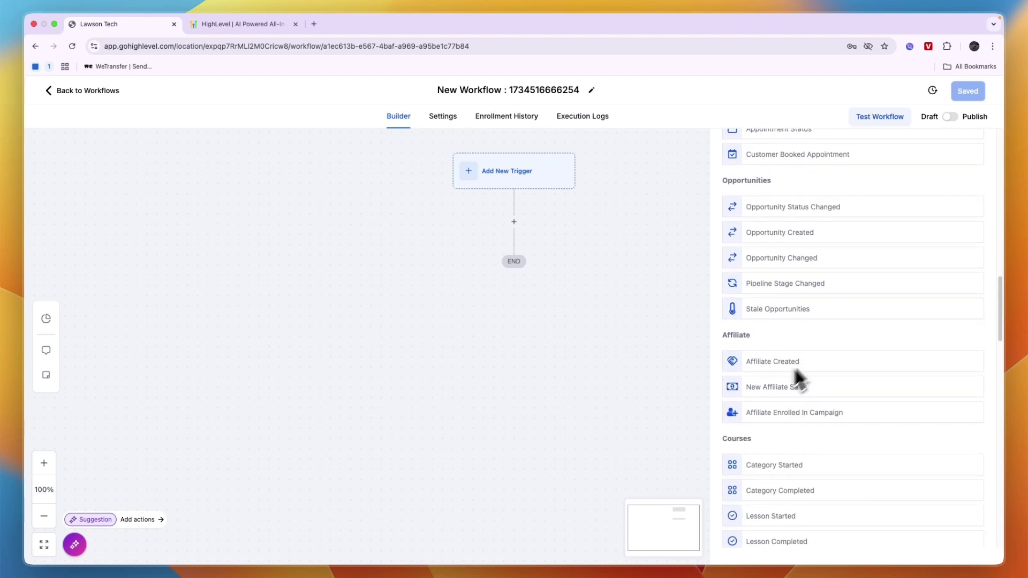
scroll(787, 394, "down", 12)
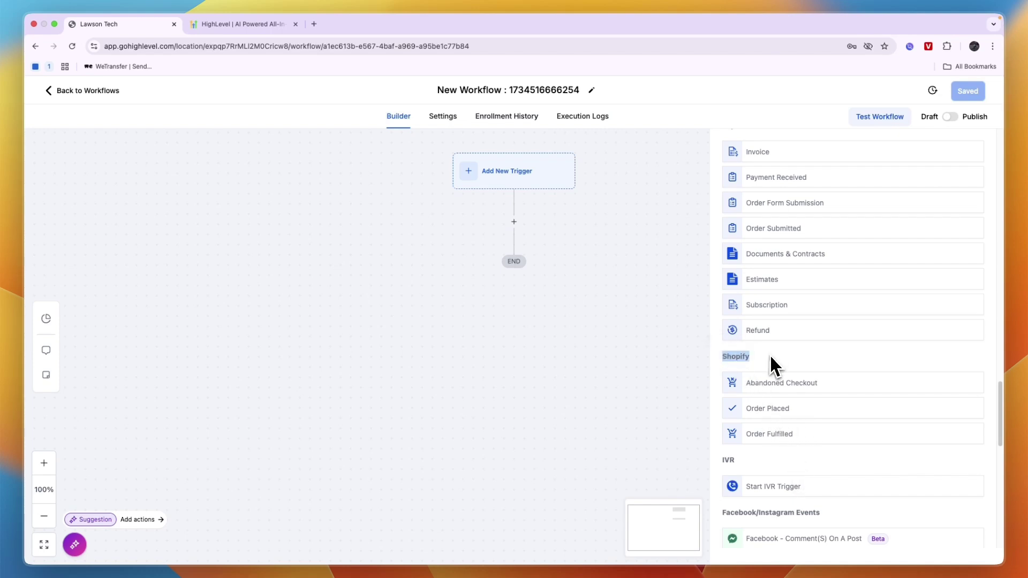
left_click(809, 333)
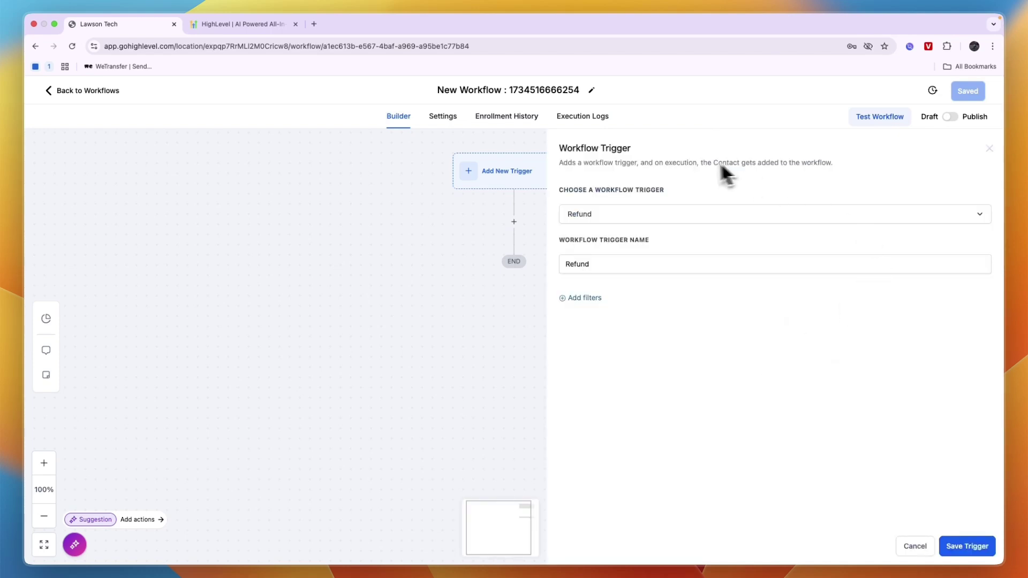
left_click(989, 148)
Step: Set the trigger to Facebook Lead Form Submitted, filtered to the How To Stuff page
left_click(513, 177)
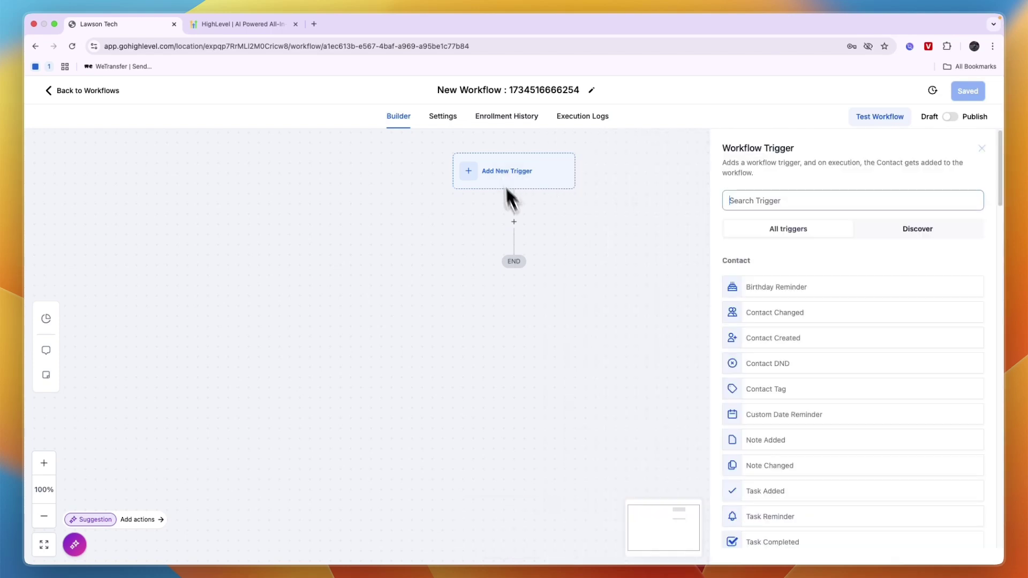
scroll(760, 335, "down", 7)
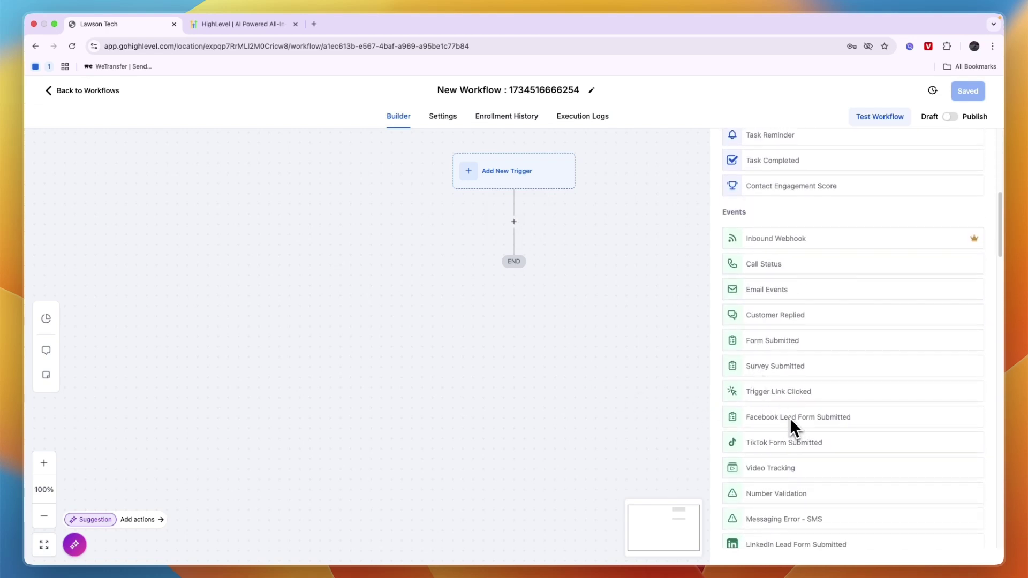
left_click(792, 419)
left_click(810, 316)
left_click(724, 294)
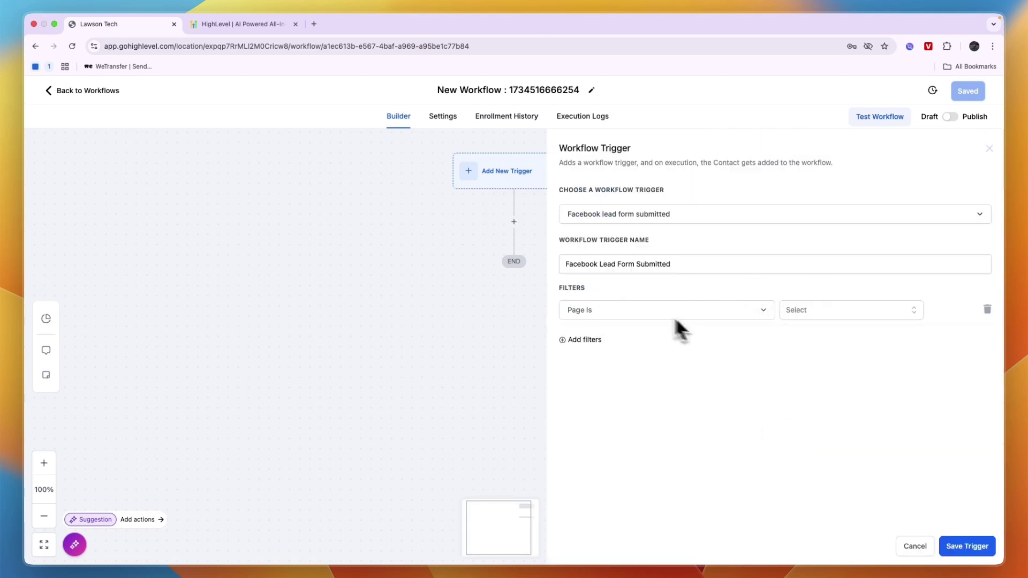
left_click(811, 315)
left_click(801, 356)
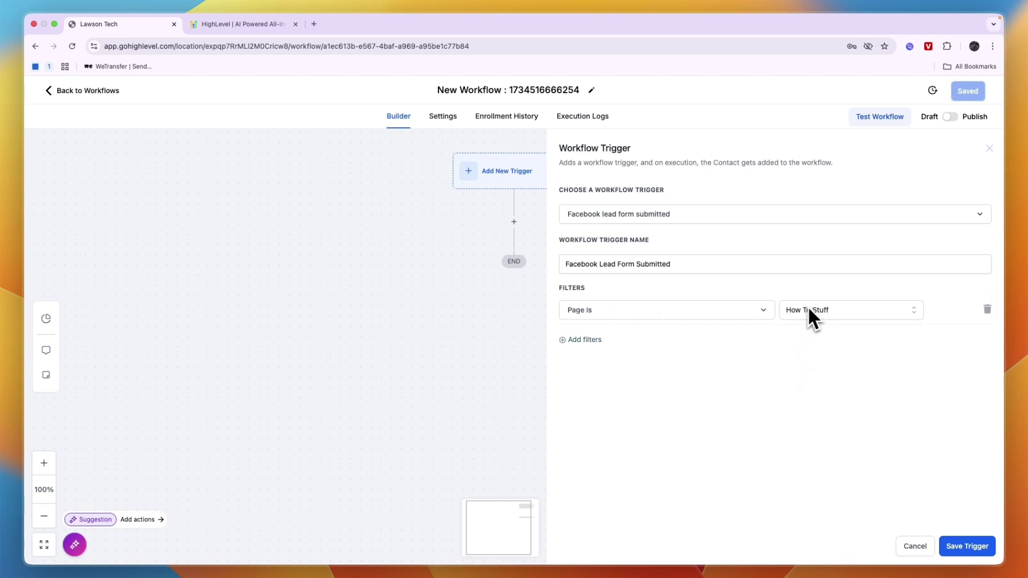
Step: Save the Facebook lead form trigger and add a TikTok Form Submitted trigger
left_click(966, 546)
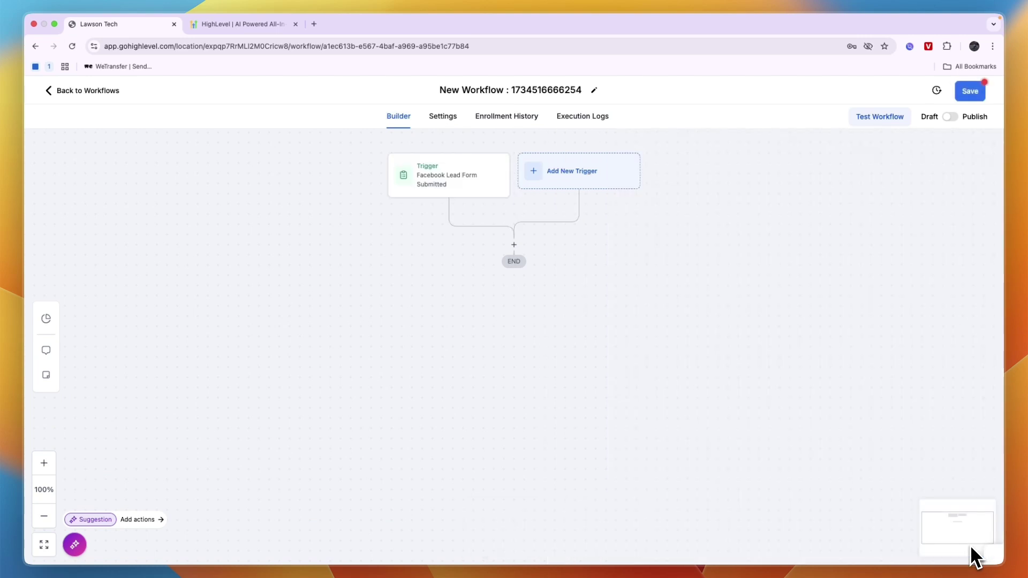
left_click(563, 176)
scroll(786, 320, "down", 10)
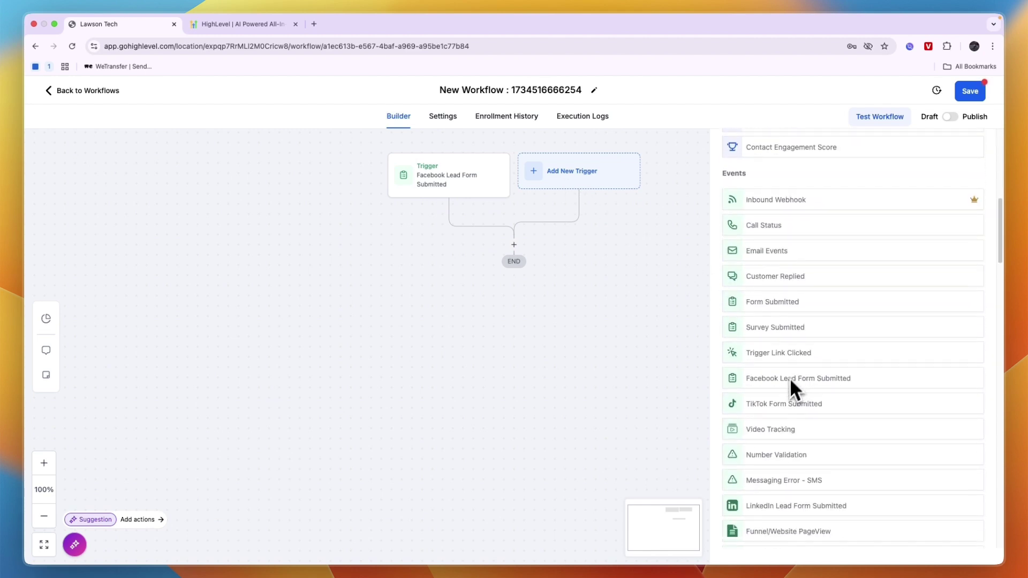
left_click(789, 404)
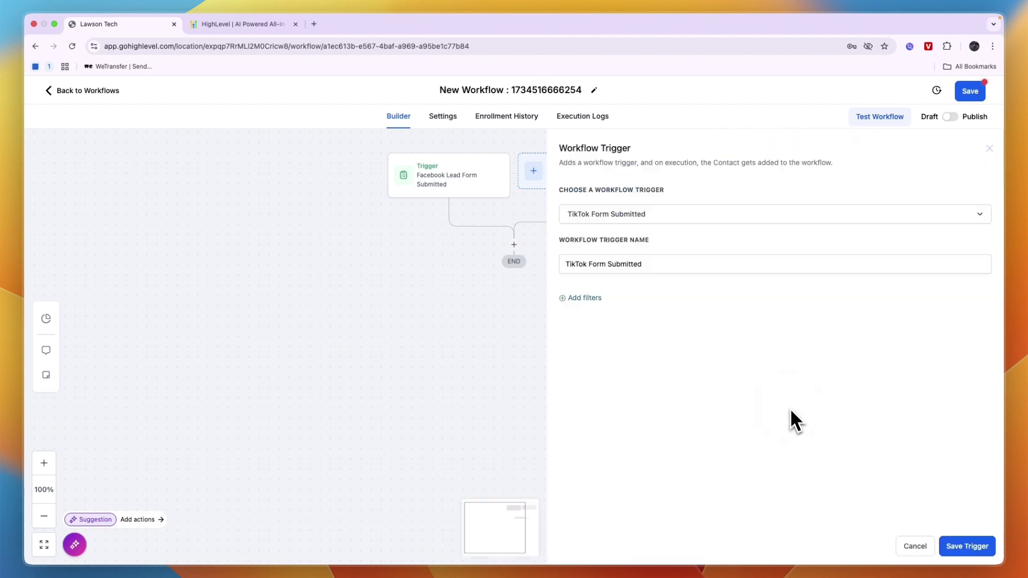
left_click(968, 547)
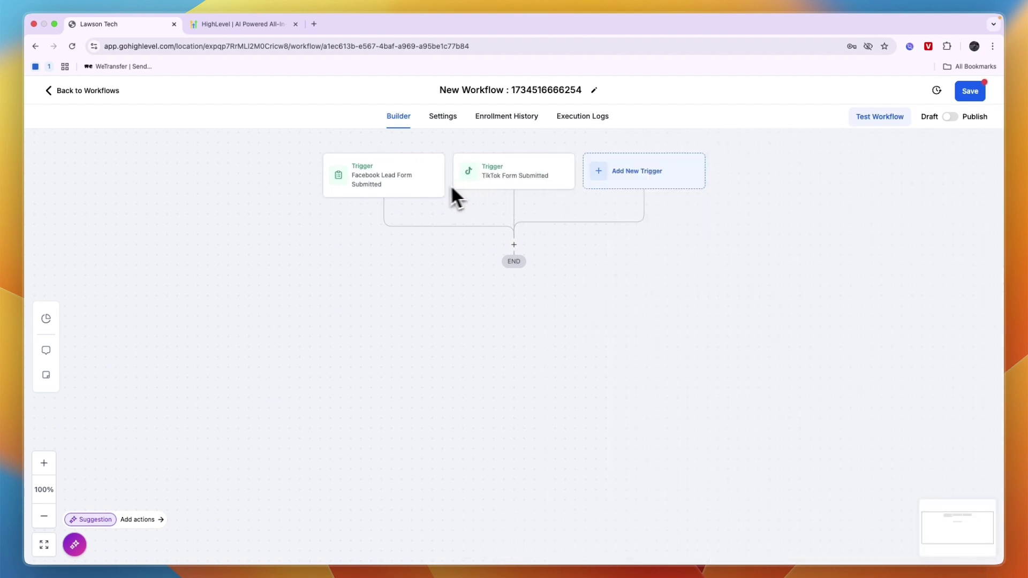
Step: Add and save a third trigger, Form Submitted
left_click(622, 179)
scroll(807, 431, "down", 4)
scroll(809, 433, "down", 2)
scroll(807, 442, "down", 1)
left_click(763, 465)
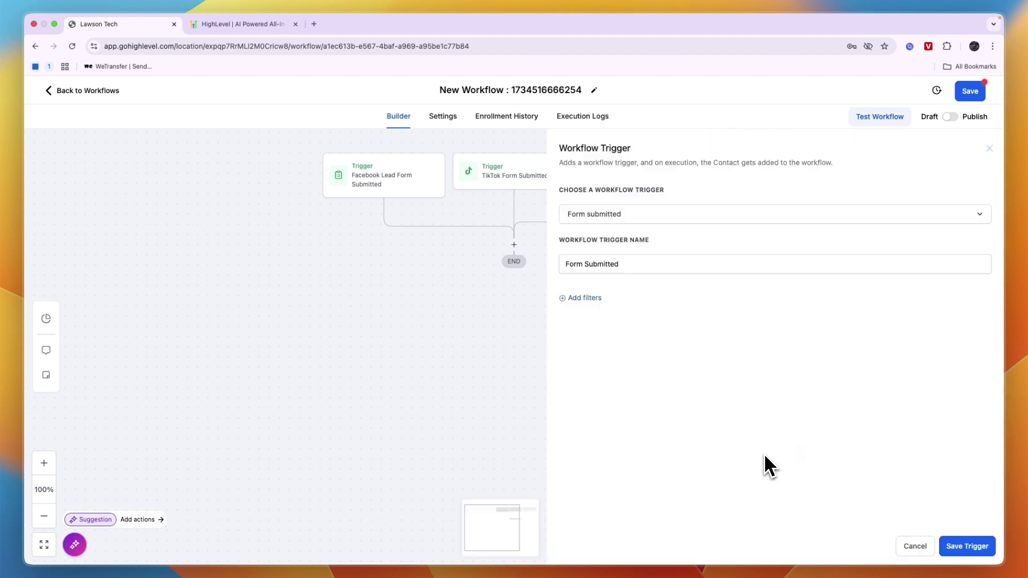
left_click(979, 546)
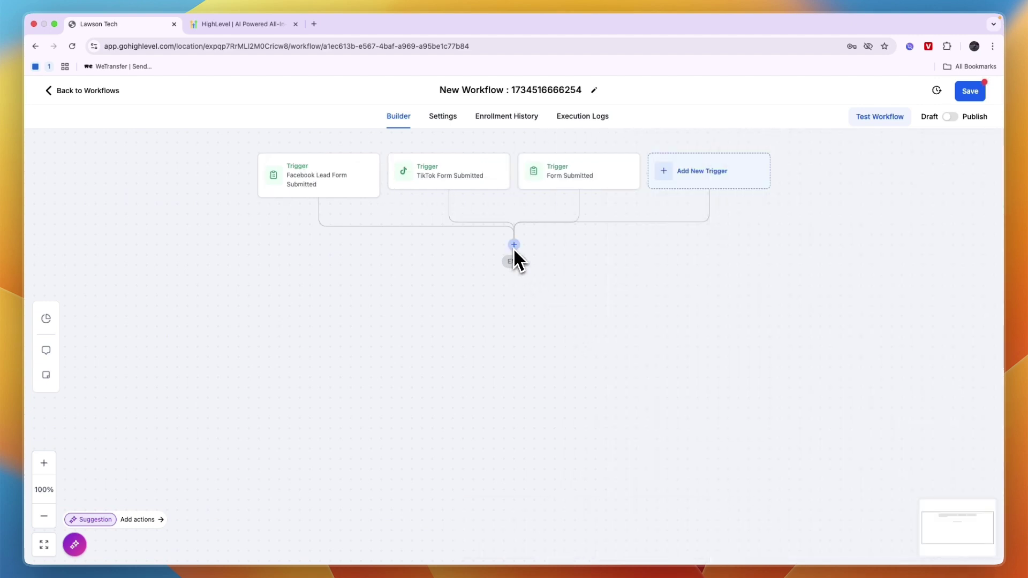
Step: Open the action picker and scroll down to the Communication actions
left_click(513, 245)
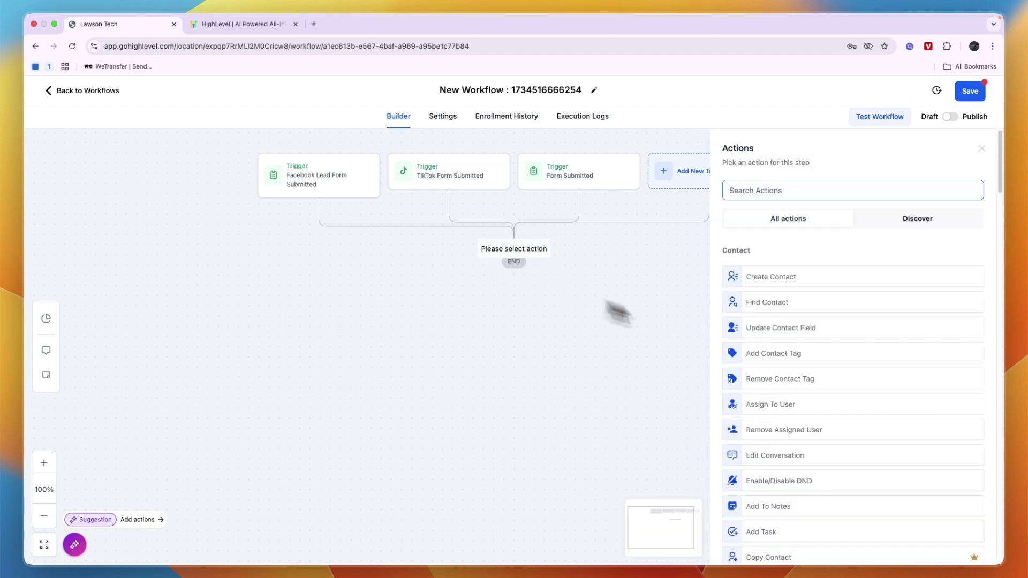
scroll(801, 321, "down", 6)
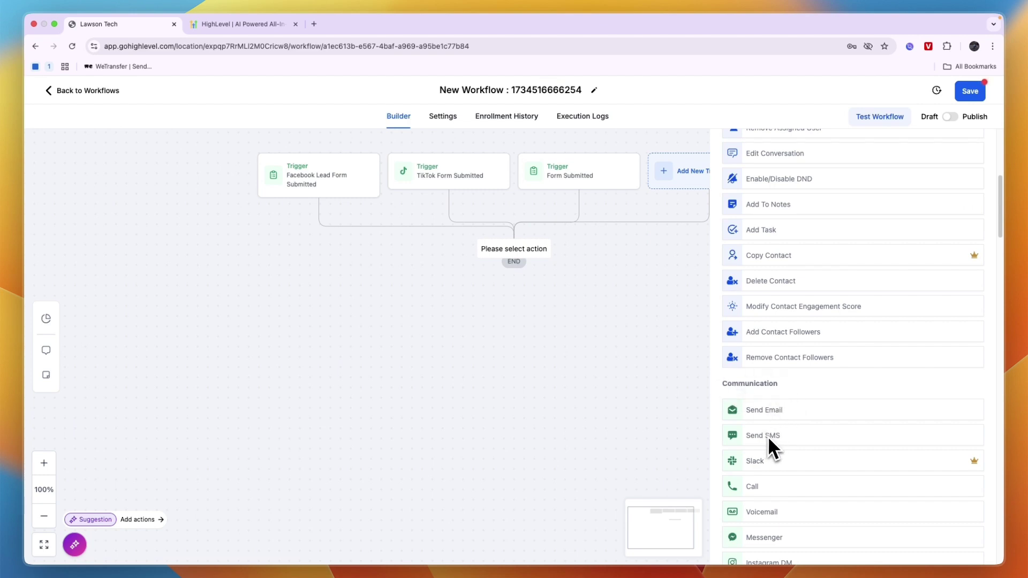
scroll(767, 432, "down", 1)
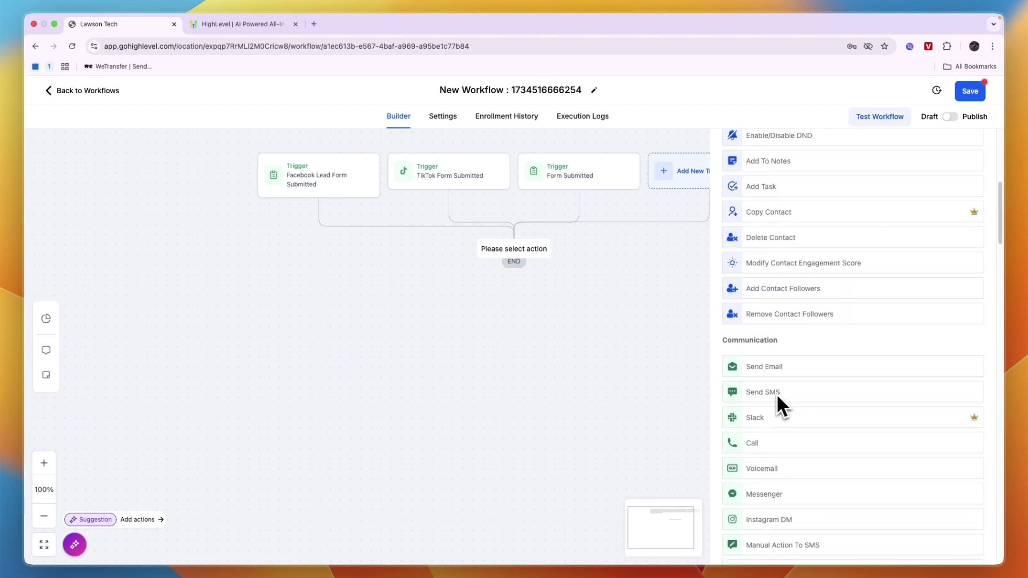
Step: Add a Send SMS action and start a message without a template
left_click(780, 392)
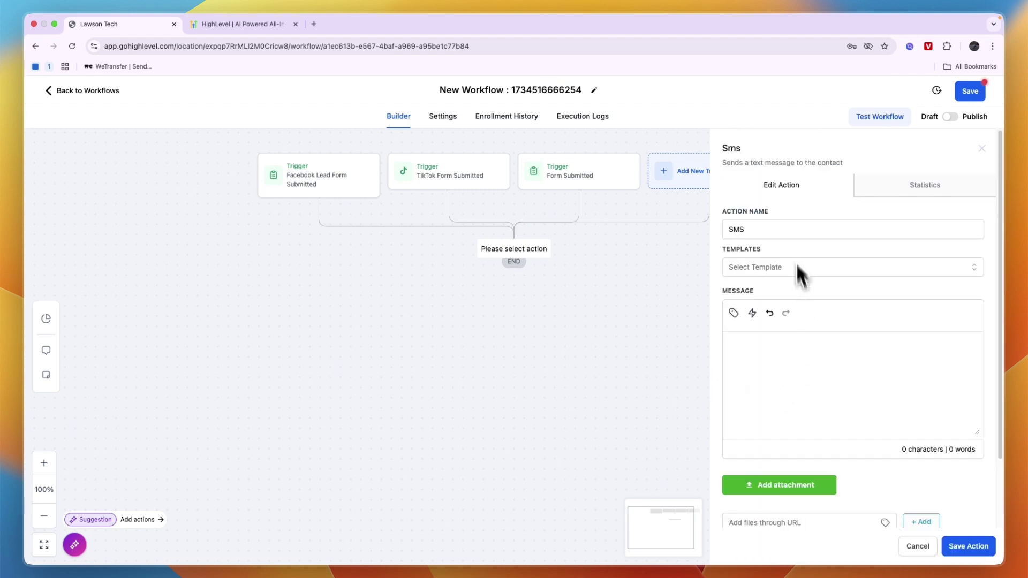
double_click(747, 233)
left_click(772, 238)
left_click(771, 266)
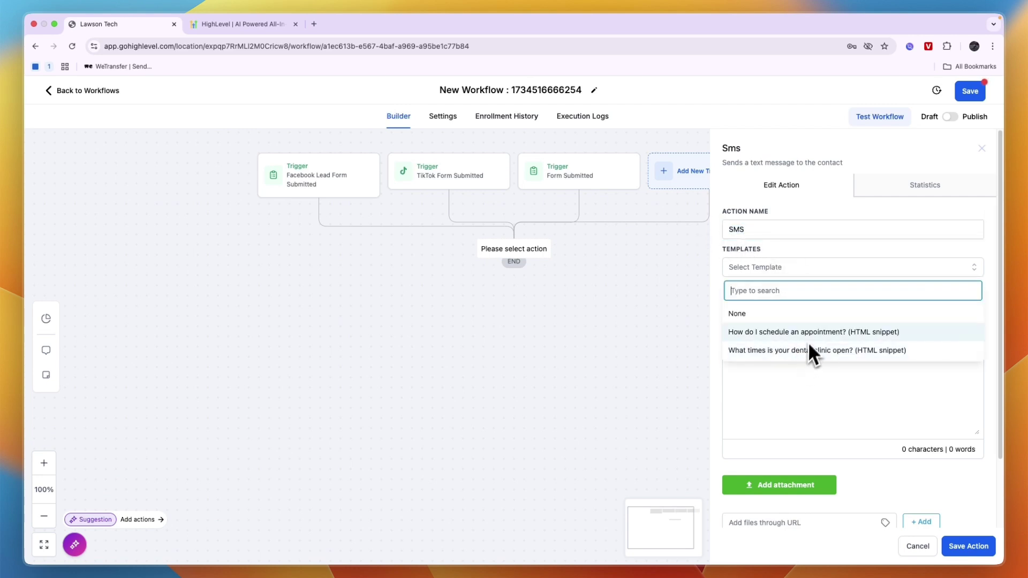
left_click(805, 387)
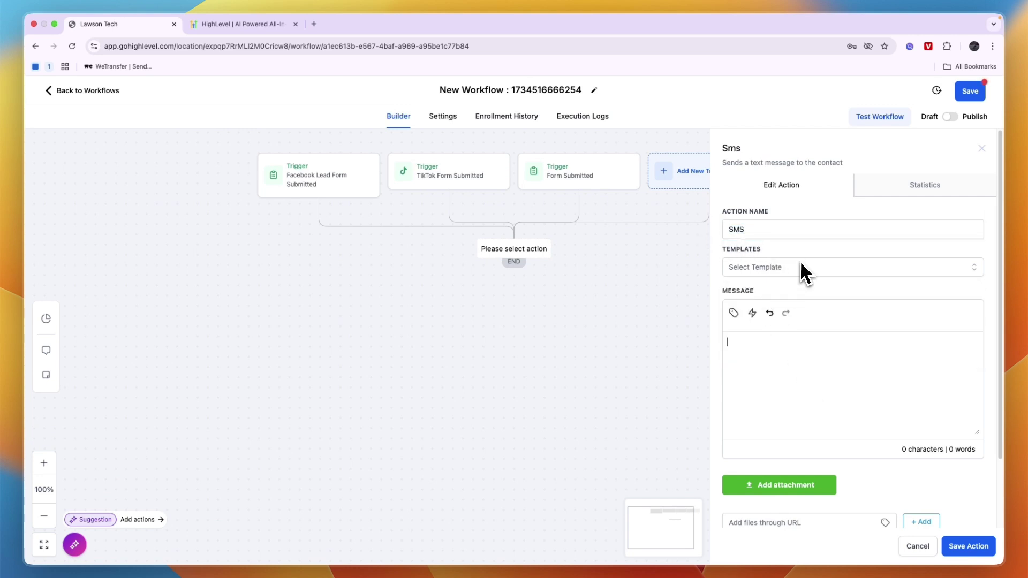
scroll(756, 348, "down", 1)
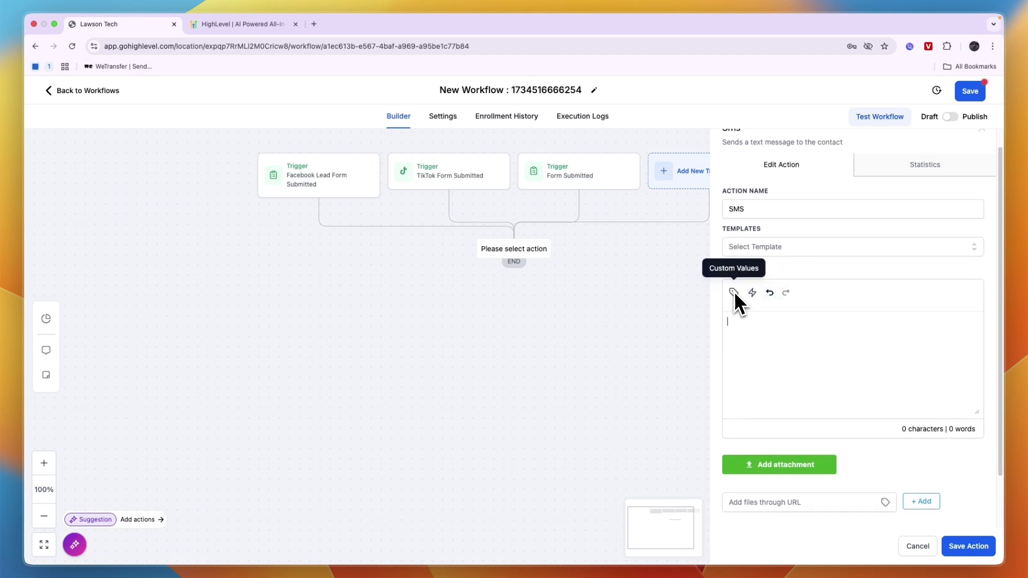
Step: Write the message 'Hi {{contact.first_name}},' plus a new line, and save the action
type("Hi")
left_click(734, 293)
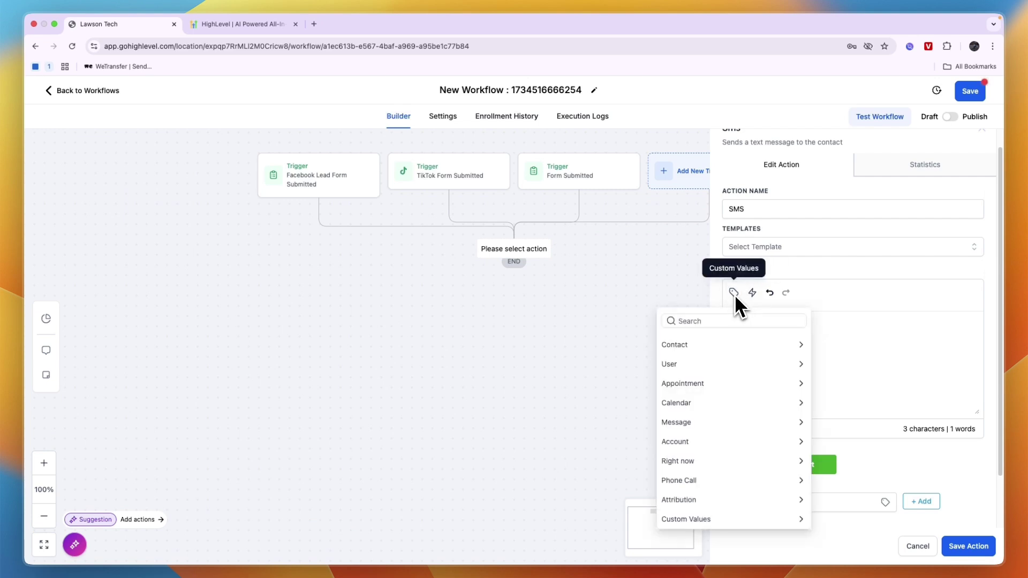
left_click(709, 346)
left_click(687, 381)
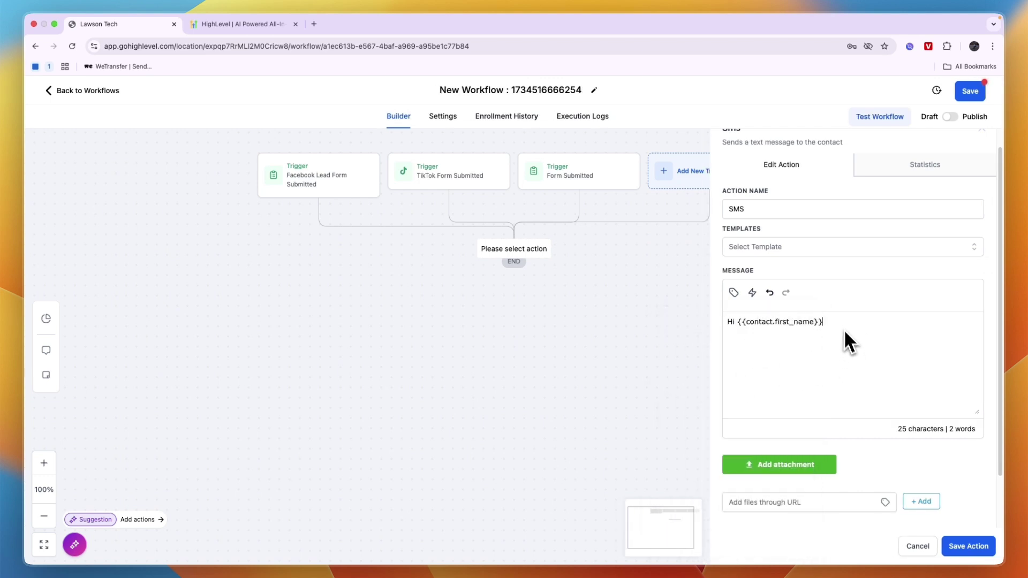
type(",")
key("Return")
key("Return")
left_click(949, 543)
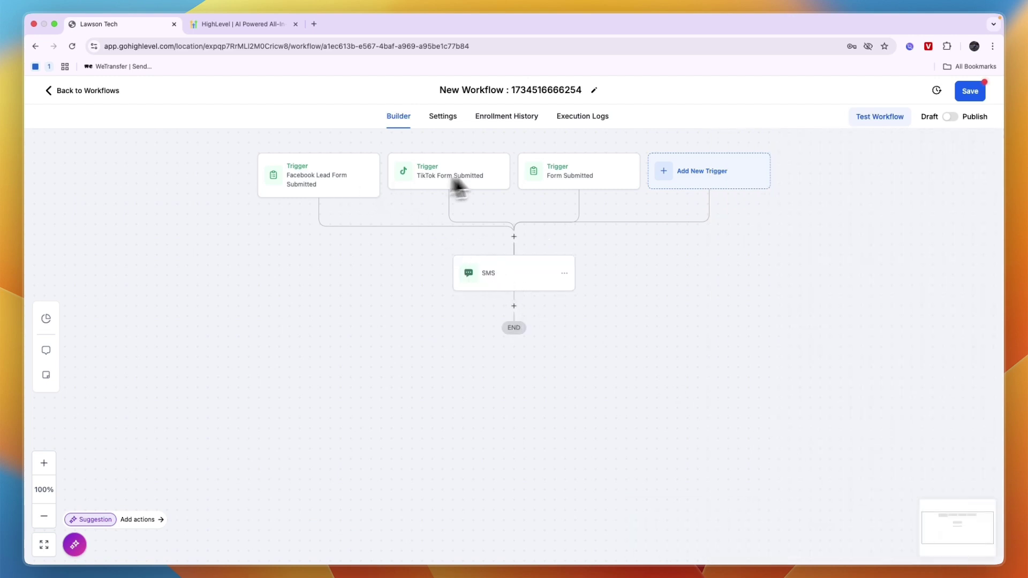
Step: Add a Wait step after the SMS and set its delay to 60 minutes
left_click(515, 306)
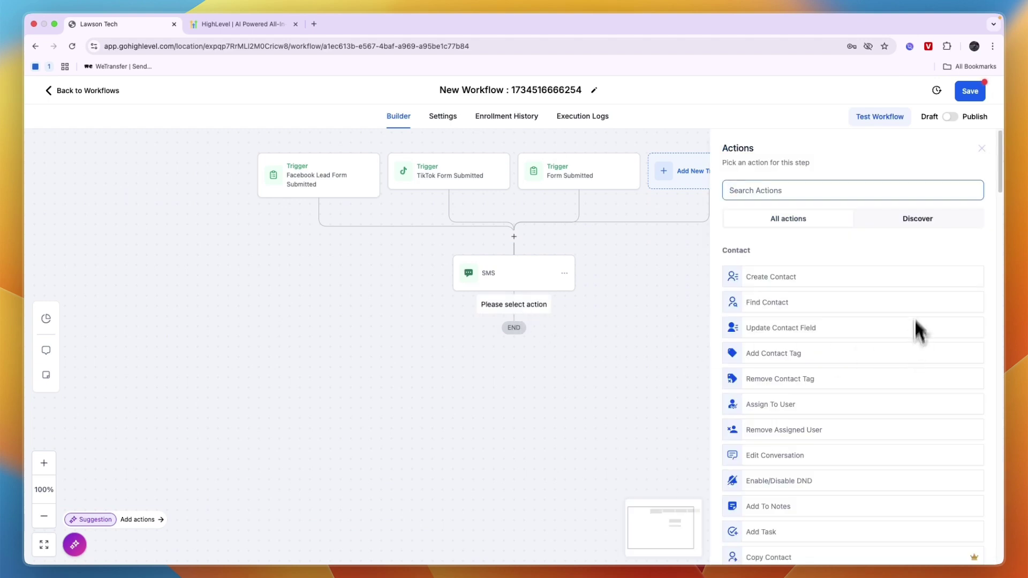
scroll(918, 320, "down", 12)
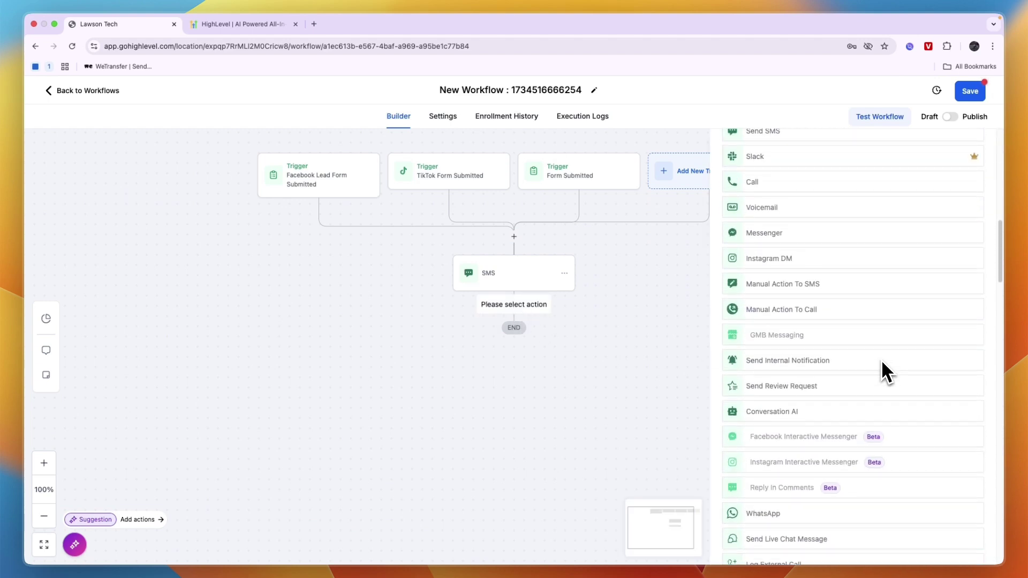
scroll(882, 362, "down", 10)
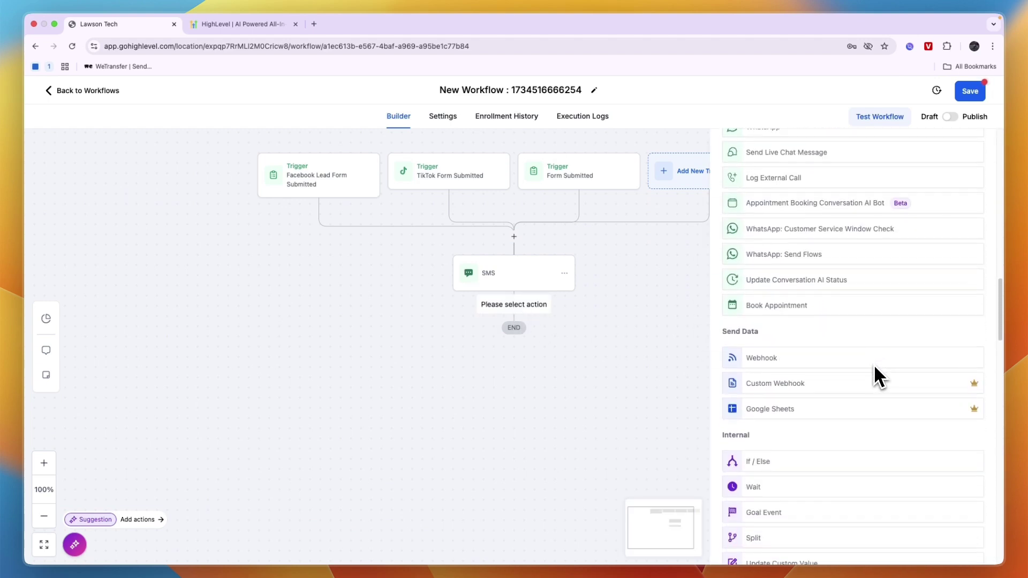
scroll(844, 371, "down", 5)
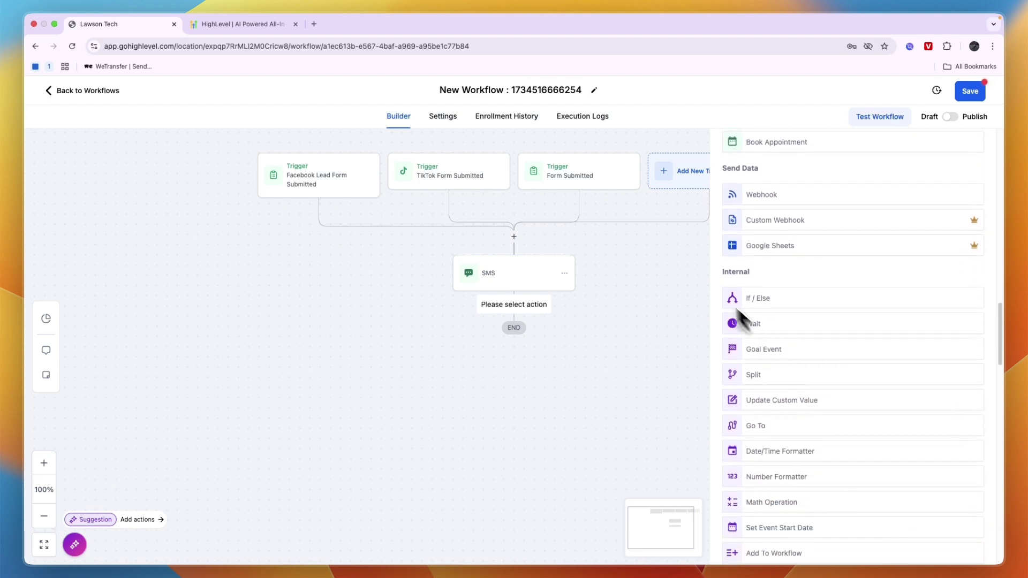
scroll(744, 294, "down", 2)
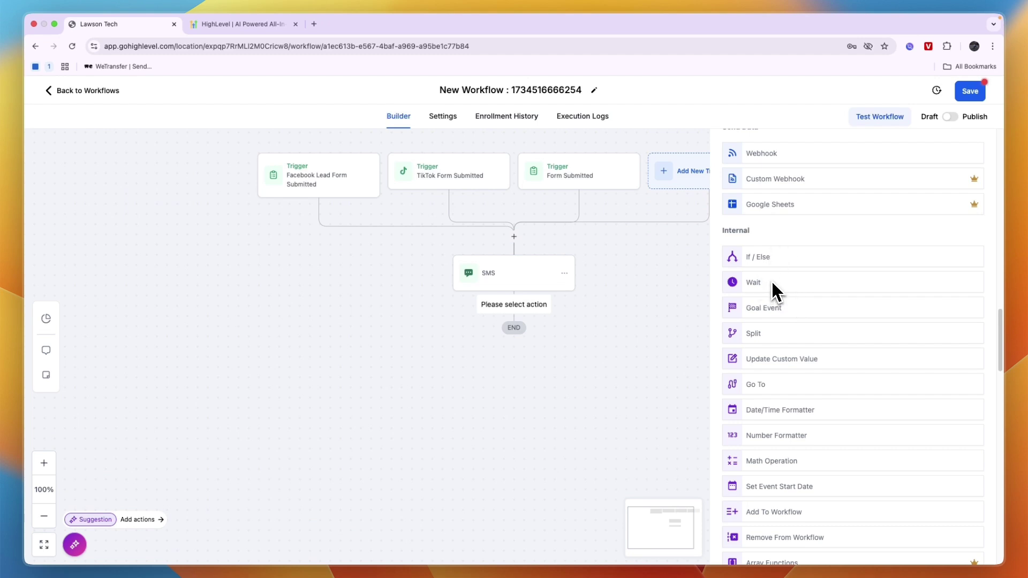
left_click(770, 282)
left_click(587, 300)
key("BackSpace")
type("60")
left_click(791, 473)
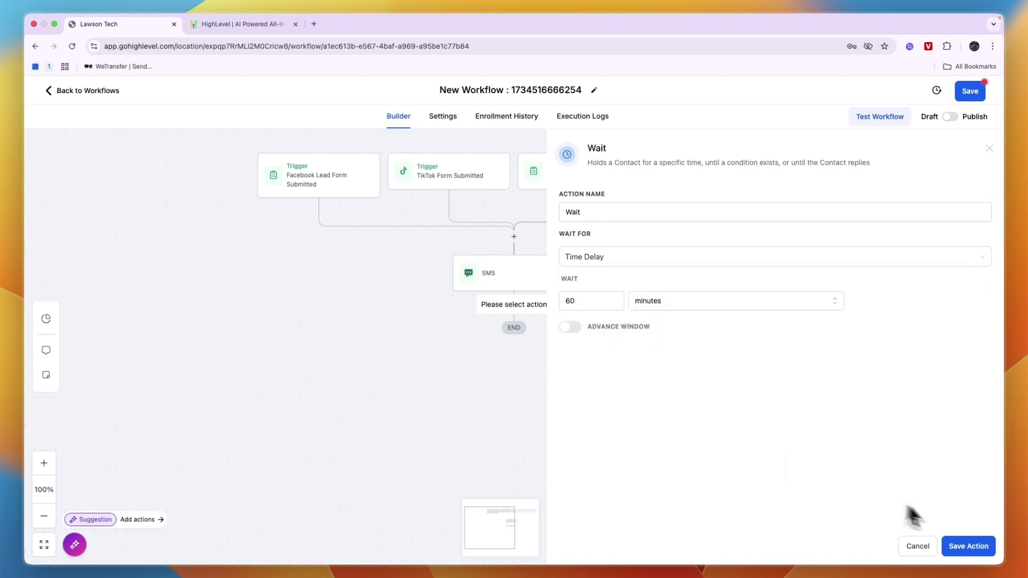
left_click(968, 546)
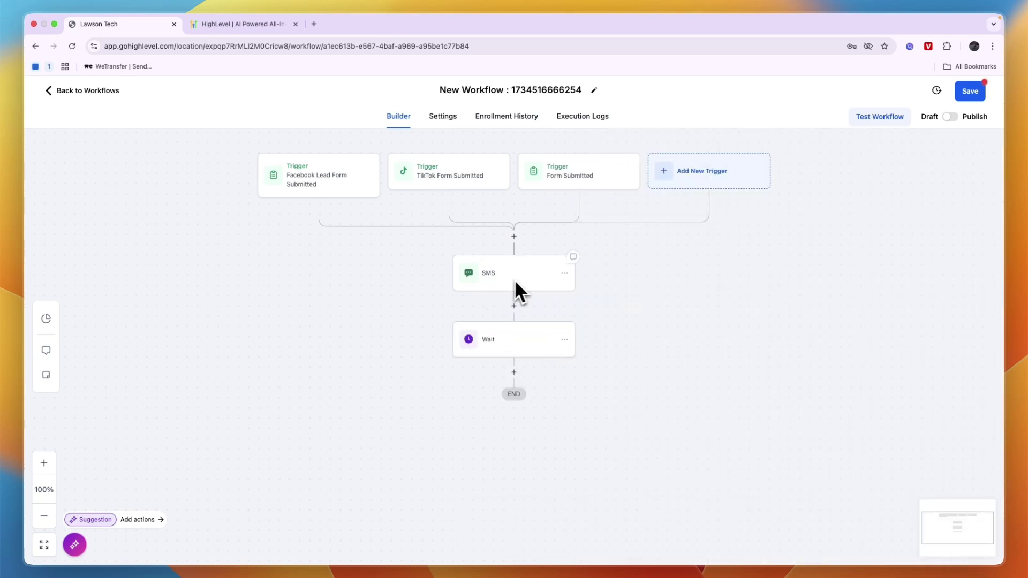
left_click(515, 374)
scroll(787, 381, "down", 10)
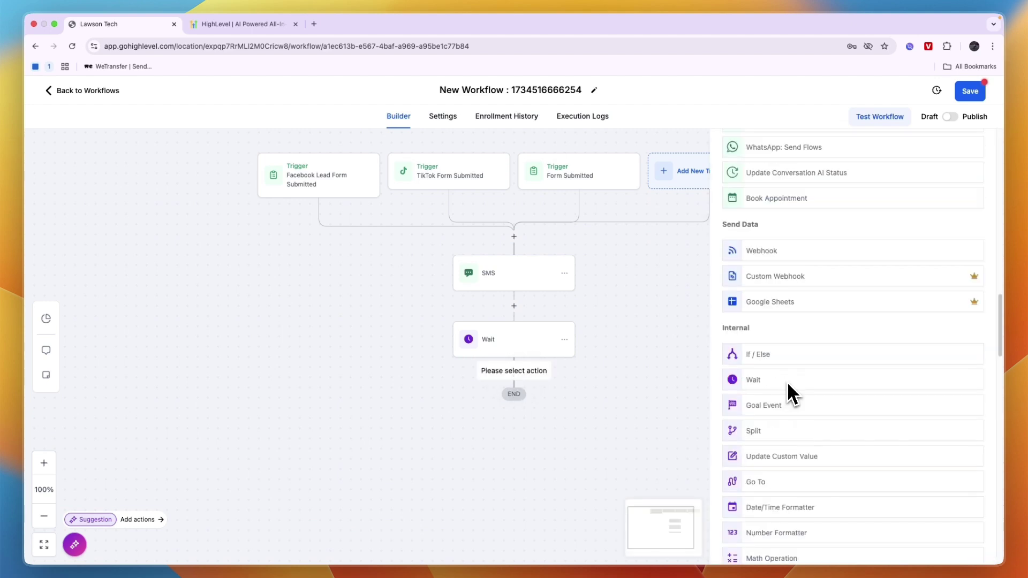
left_click(749, 355)
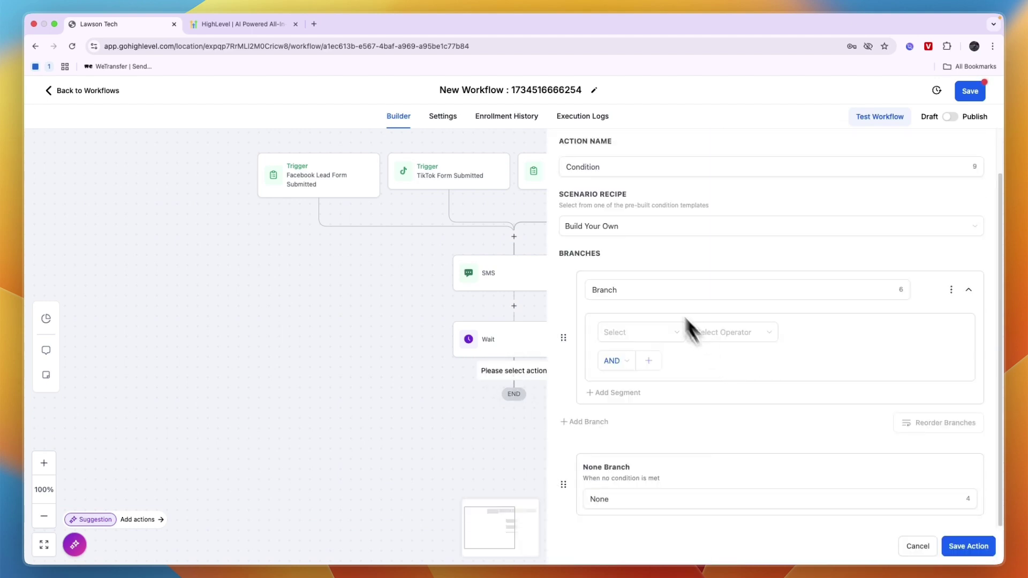
left_click(638, 228)
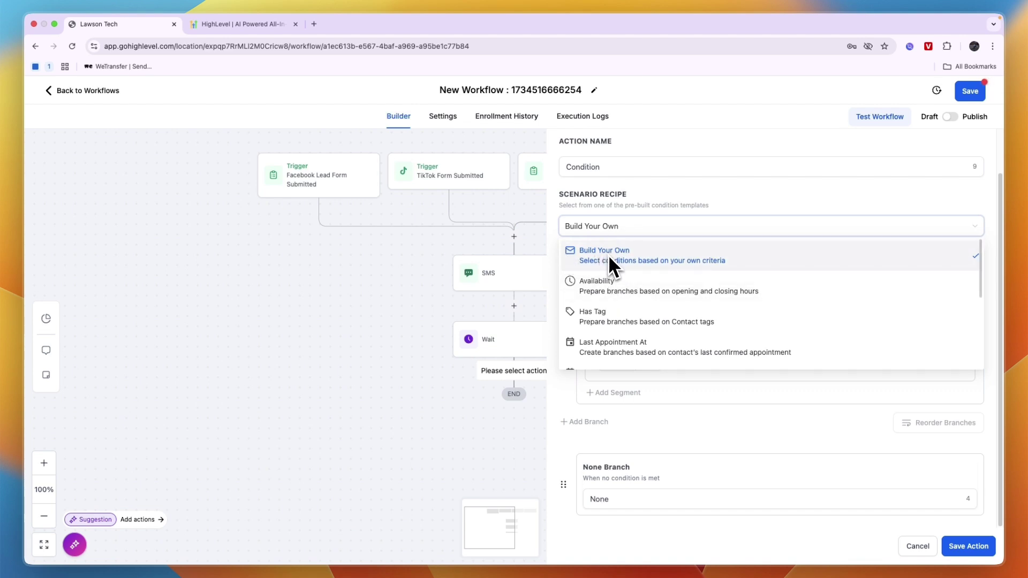
scroll(615, 279, "down", 1)
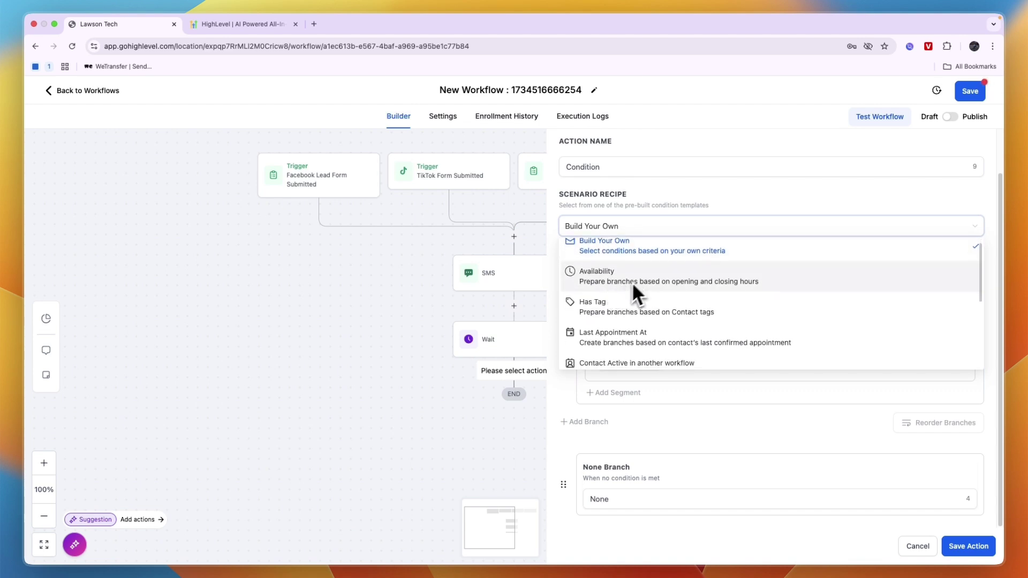
scroll(621, 289, "down", 5)
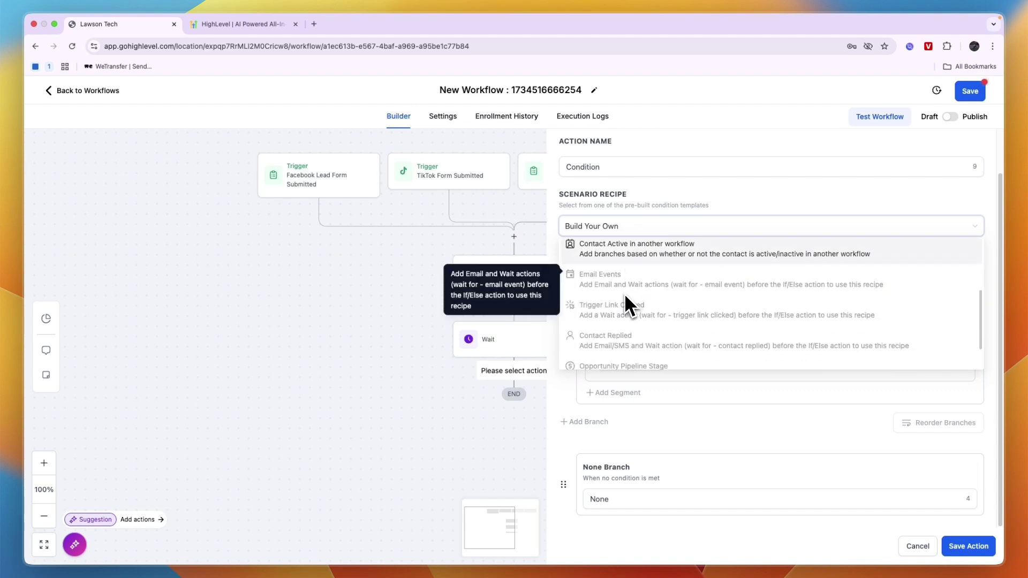
scroll(621, 284, "down", 2)
scroll(623, 279, "up", 7)
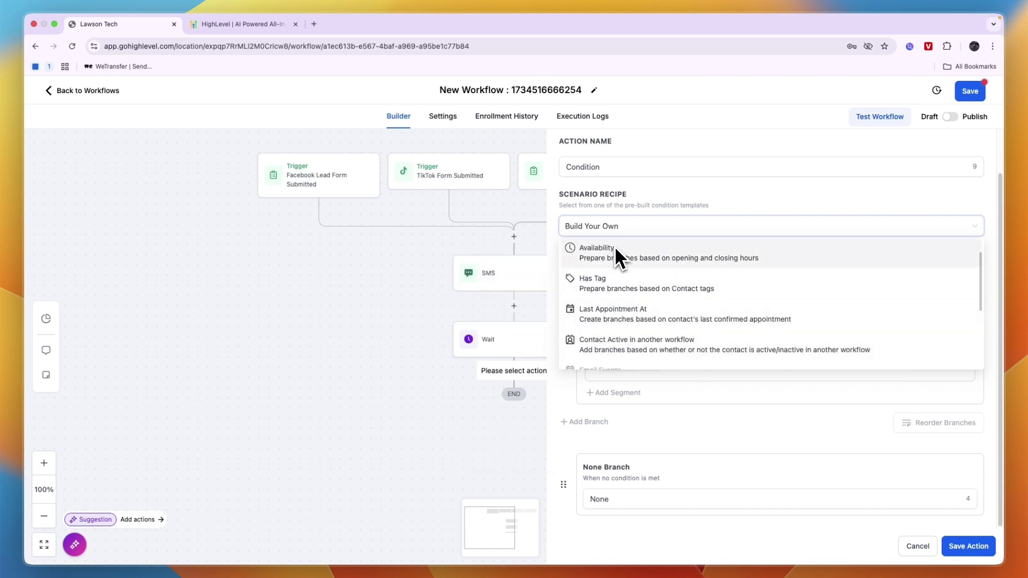
scroll(669, 241, "up", 1)
left_click(724, 224)
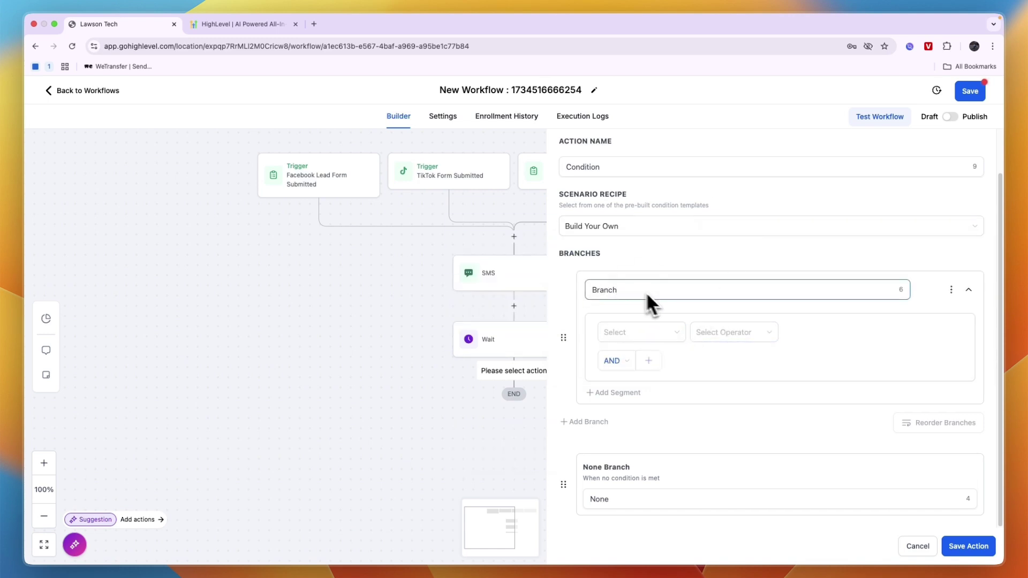
scroll(643, 294, "up", 1)
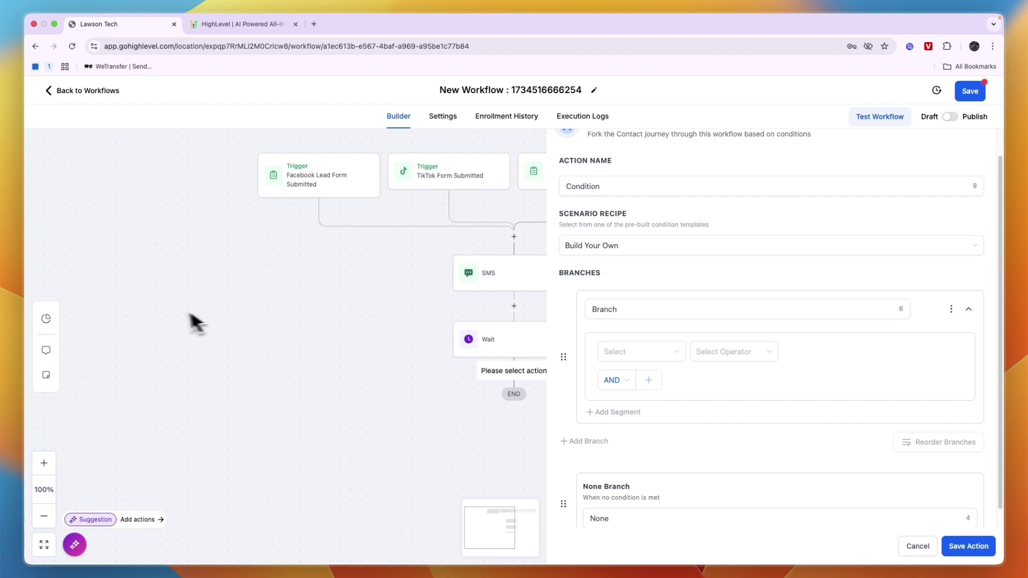
scroll(747, 273, "up", 1)
scroll(506, 387, "up", 1)
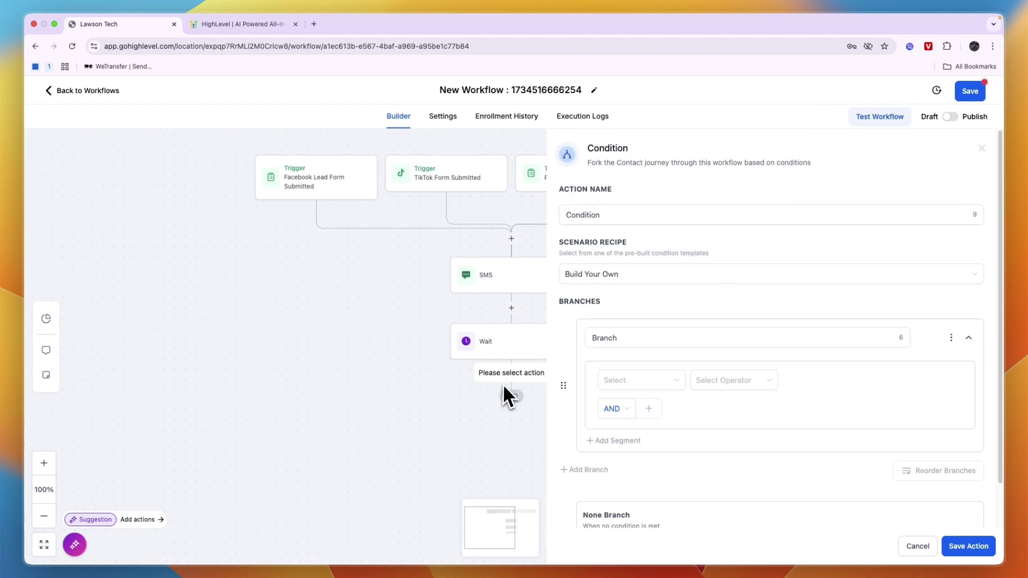
left_click(298, 328)
scroll(479, 300, "down", 2)
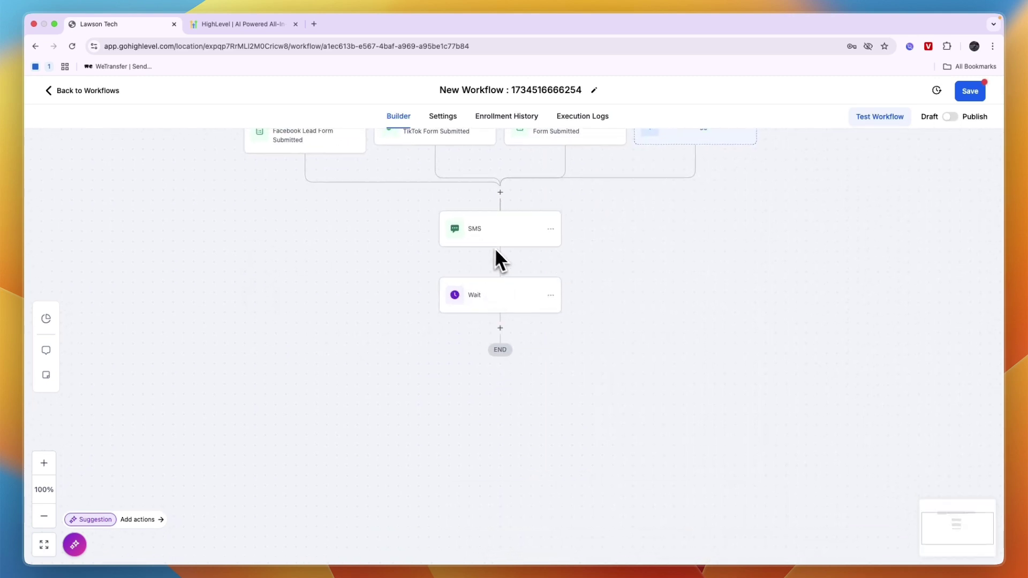
Step: Open the action list between SMS and Wait, then dismiss it unused
left_click(500, 262)
scroll(851, 404, "down", 10)
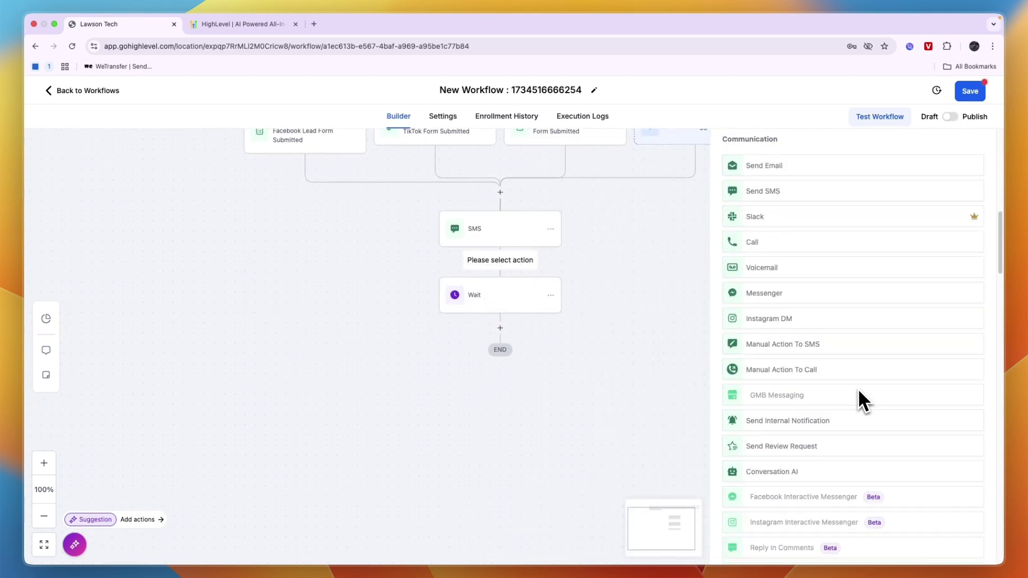
scroll(846, 386, "down", 5)
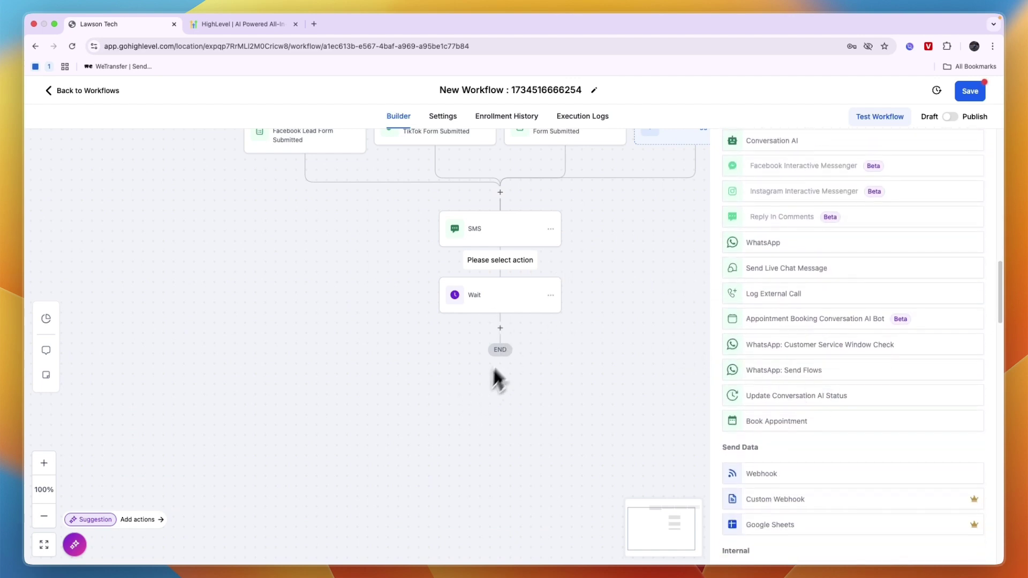
scroll(776, 386, "down", 5)
left_click(556, 318)
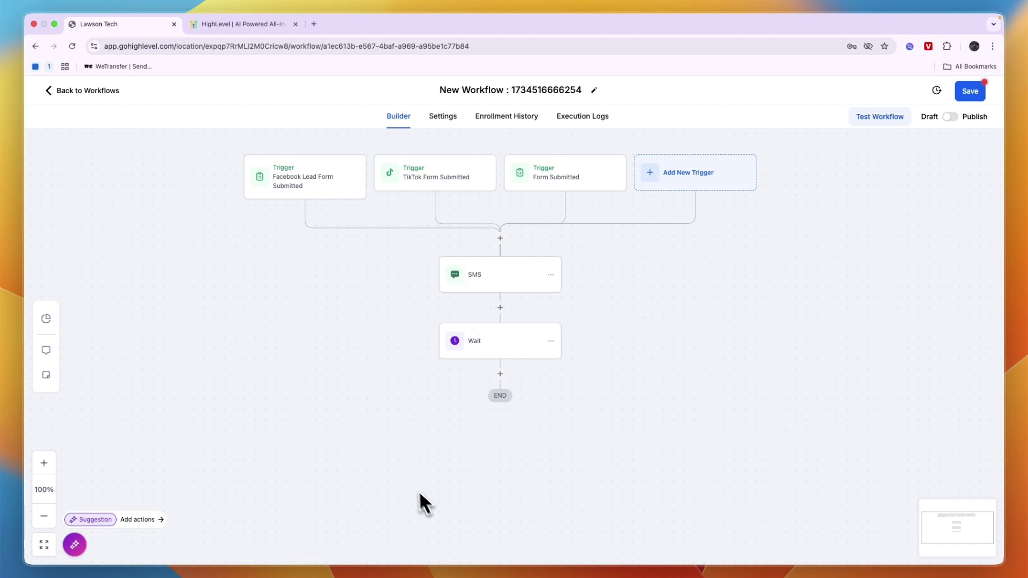
Step: Open the action list after the Wait step and browse the available actions
left_click(501, 376)
scroll(897, 289, "down", 15)
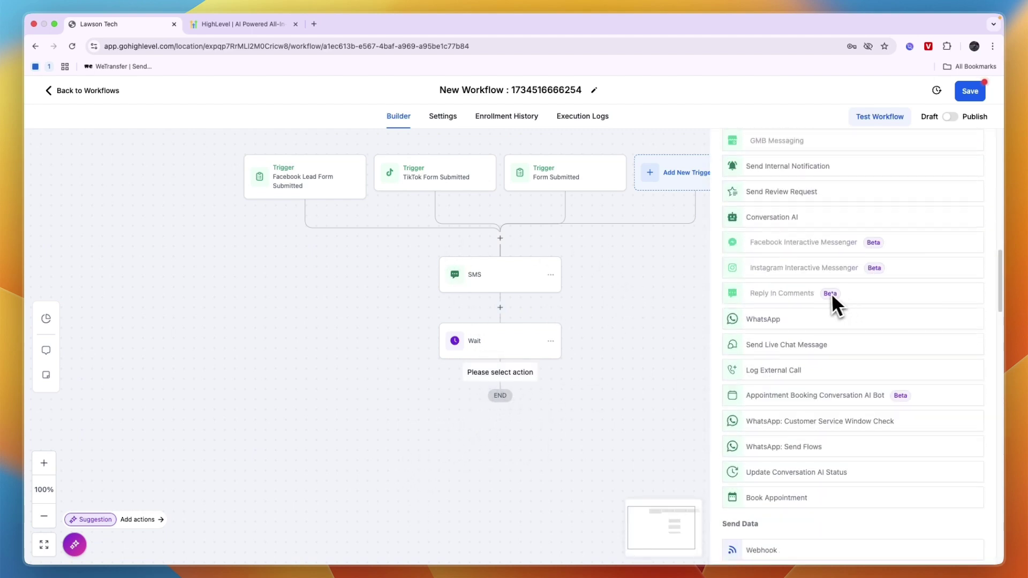
scroll(822, 303, "down", 10)
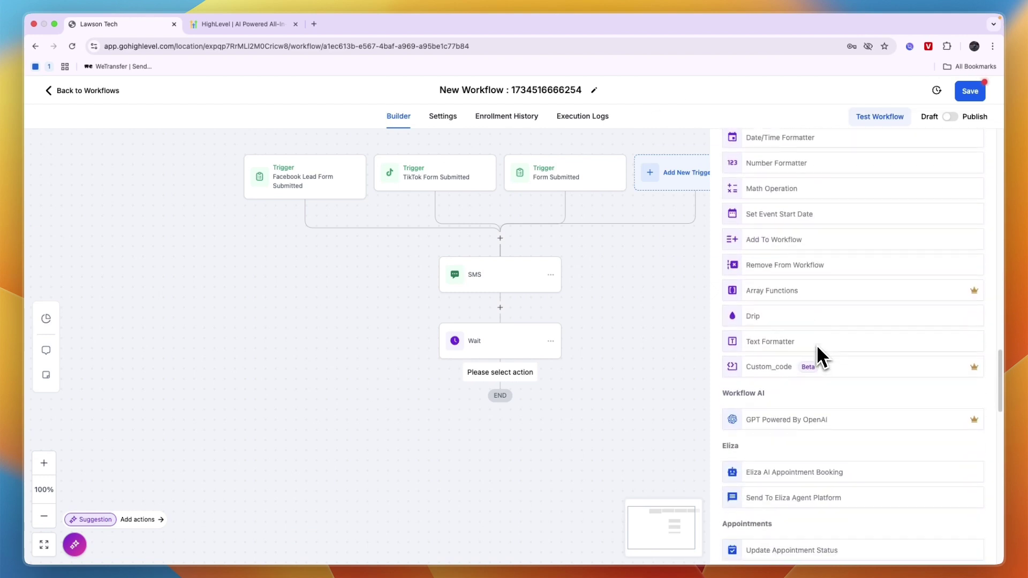
scroll(816, 347, "down", 1)
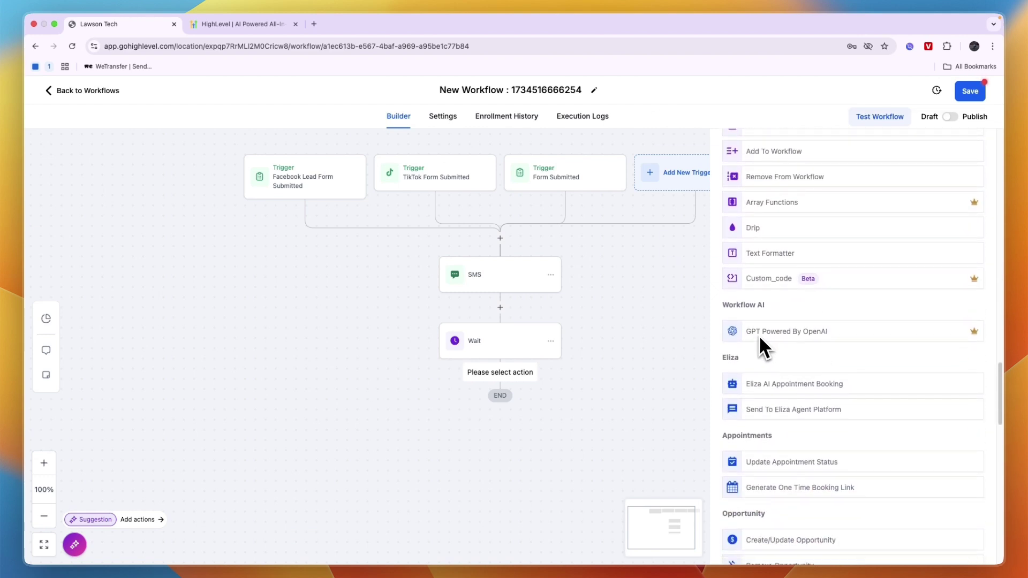
scroll(797, 342, "down", 1)
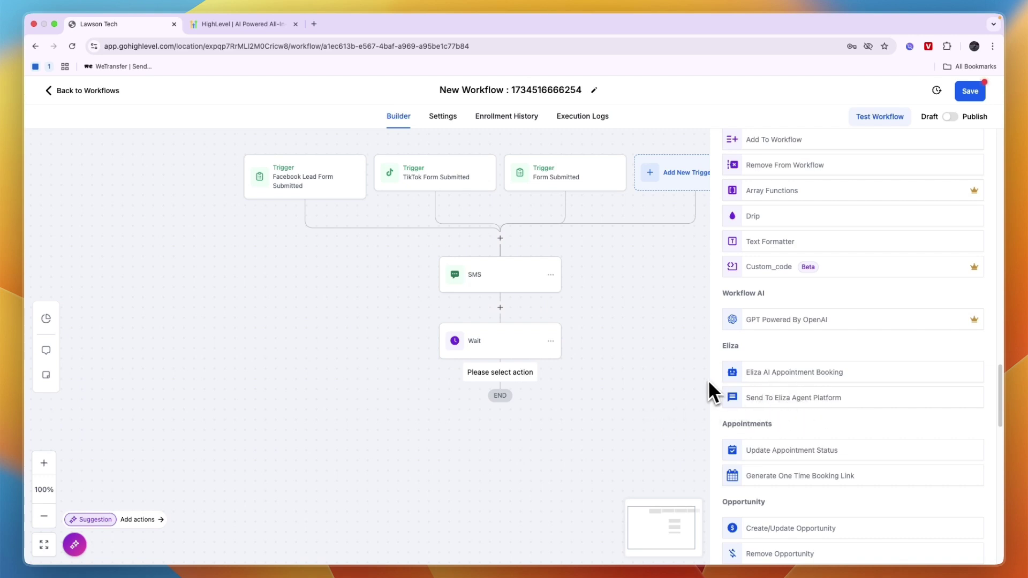
scroll(428, 329, "down", 1)
scroll(778, 316, "down", 6)
scroll(778, 343, "down", 10)
scroll(514, 399, "down", 2)
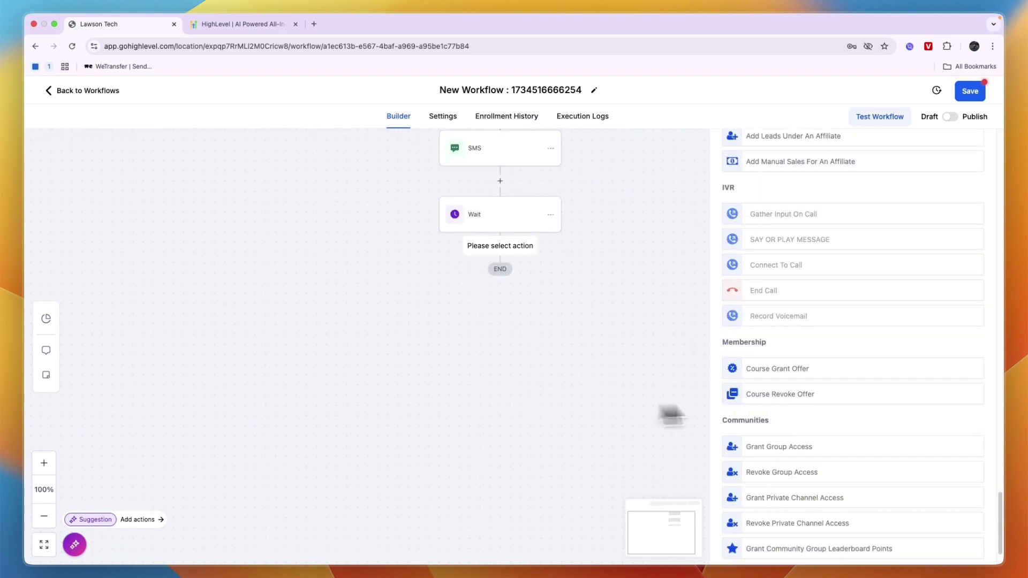
scroll(779, 398, "down", 2)
scroll(589, 423, "up", 2)
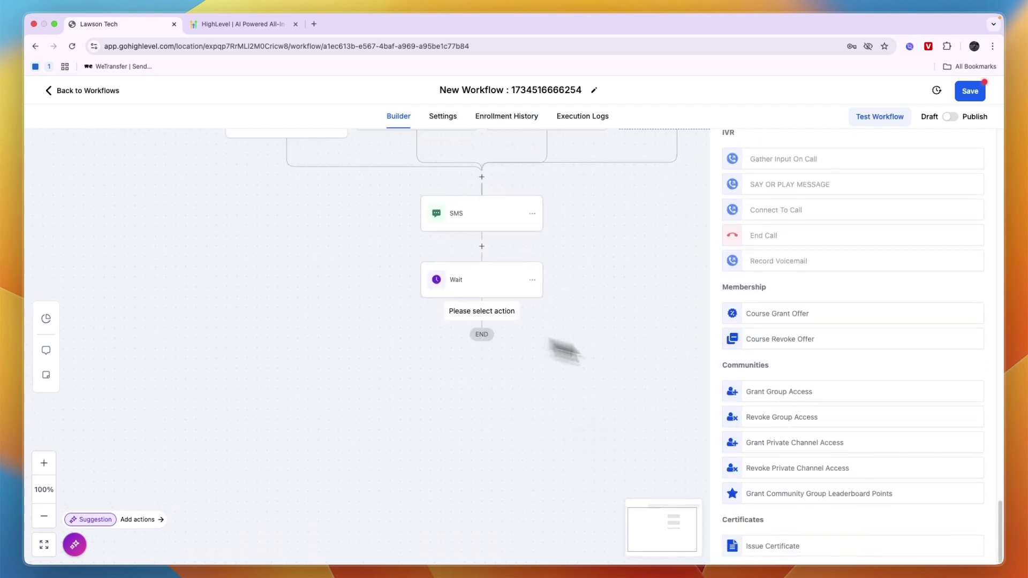
scroll(842, 378, "up", 20)
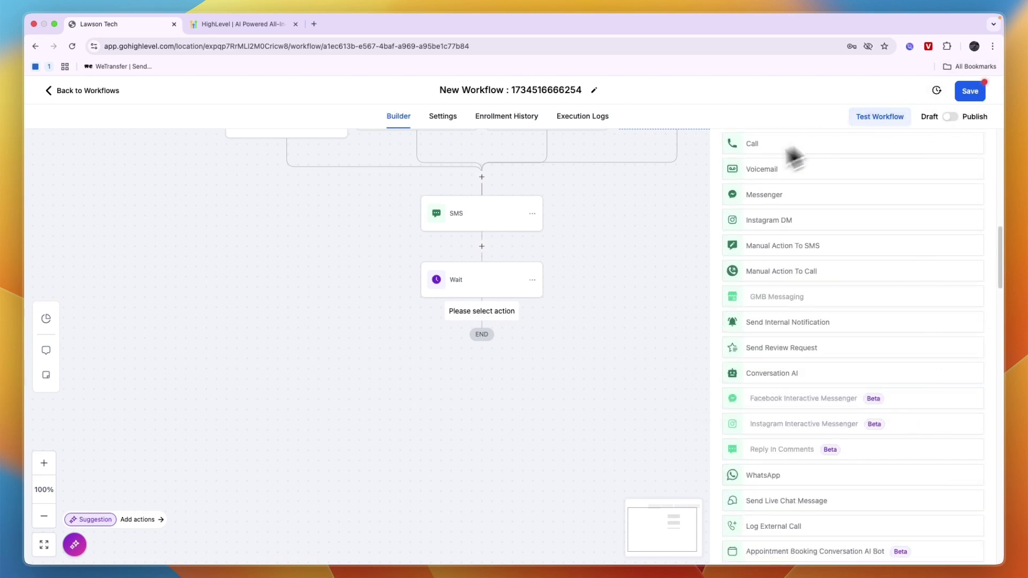
scroll(771, 169, "up", 12)
scroll(588, 199, "up", 8)
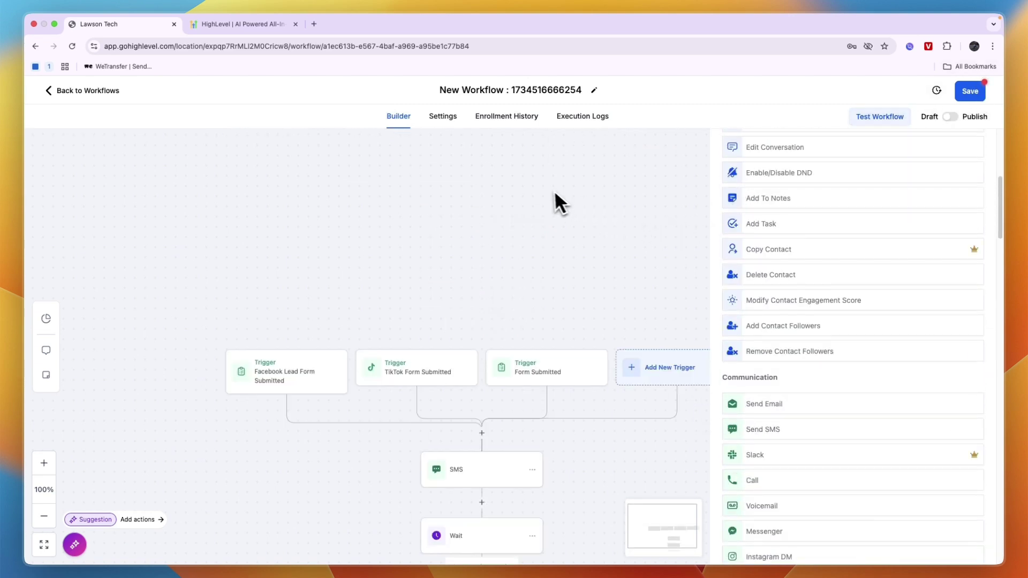
Step: Exit the workflow builder, discarding unsaved changes, back to the Workflow List
left_click(91, 98)
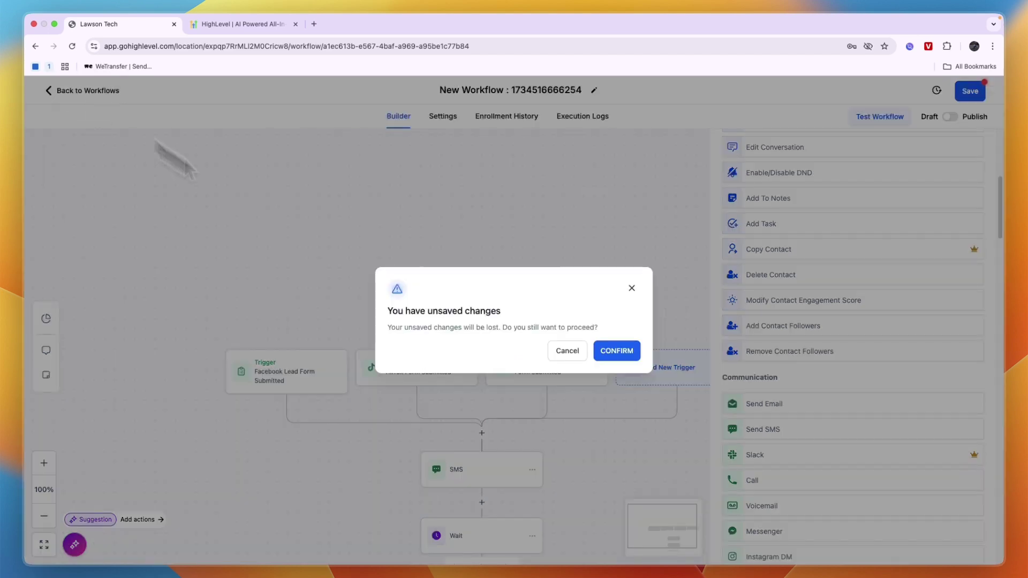
left_click(603, 346)
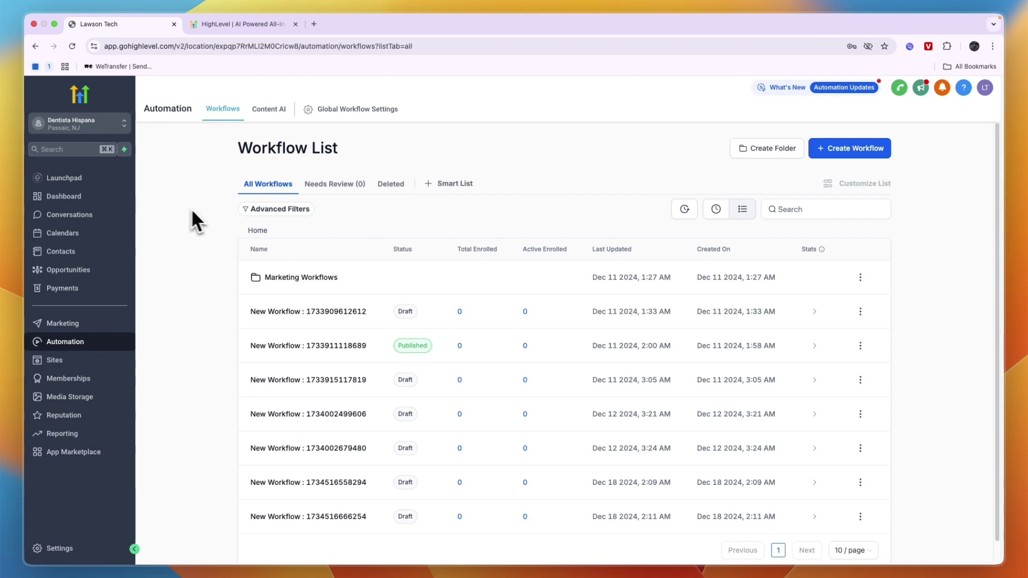
Step: Go to Settings > Conversation AI, dismiss the setup guide, and switch to V2 bots
left_click(51, 546)
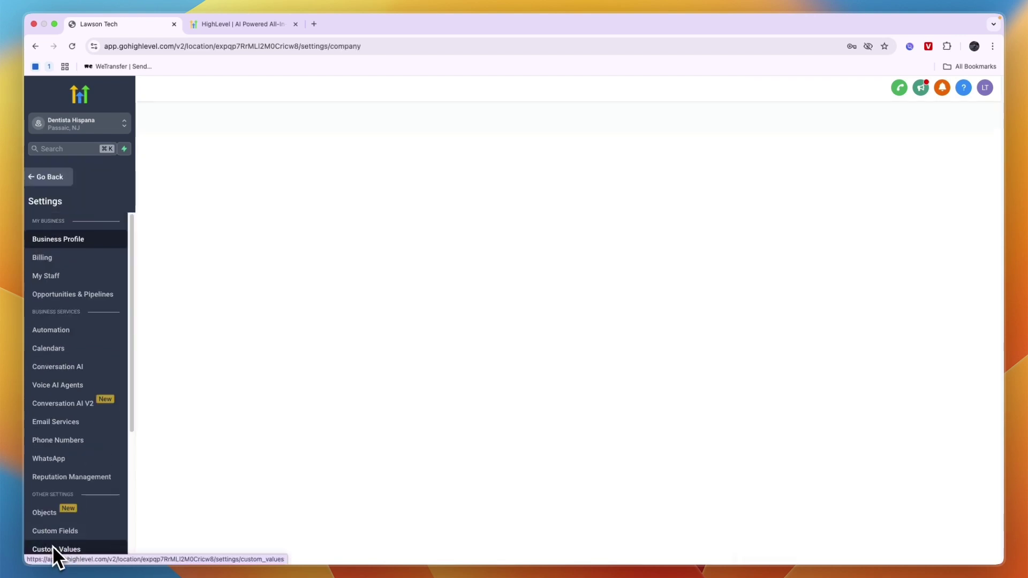
left_click(69, 366)
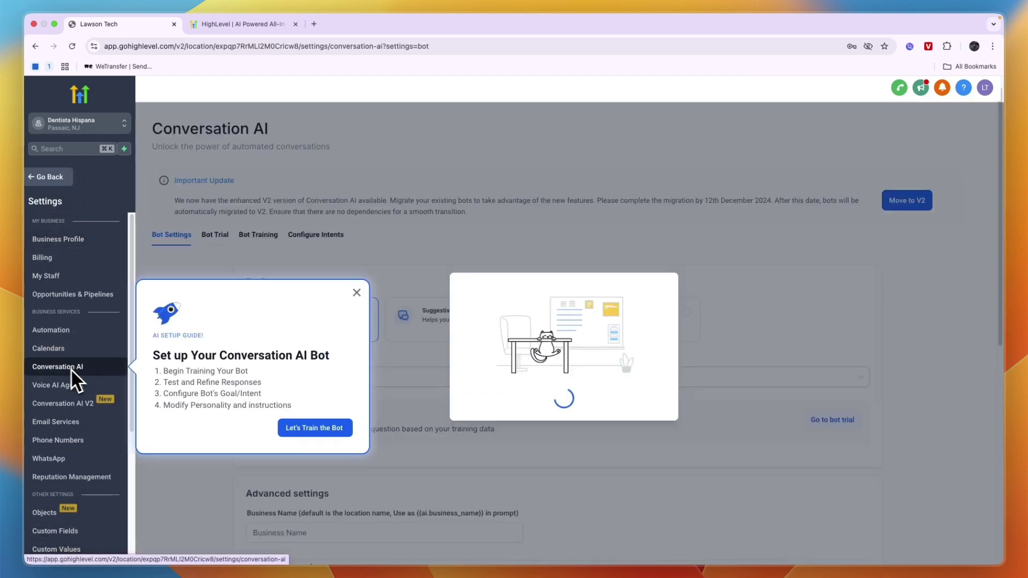
left_click(356, 292)
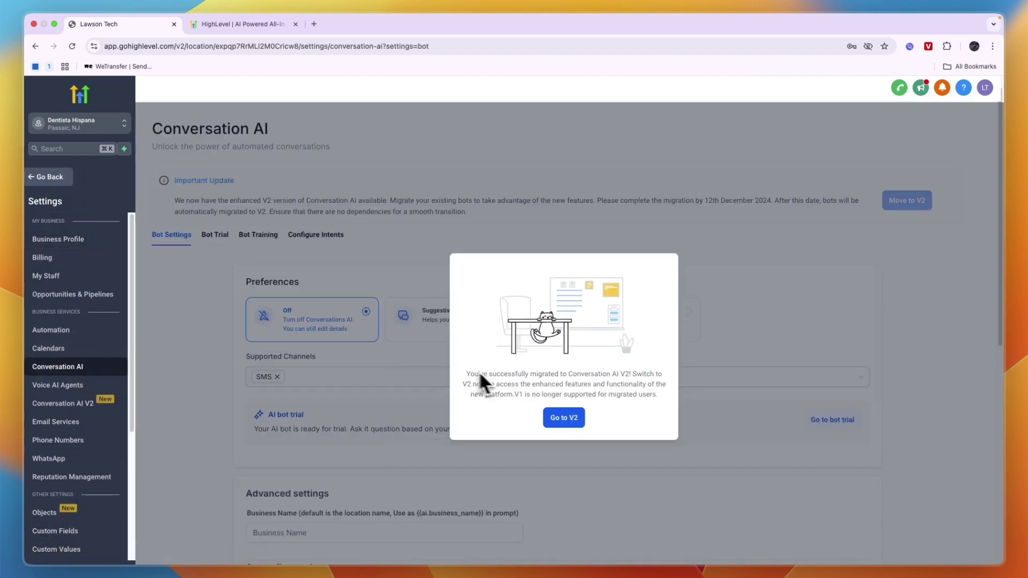
left_click(564, 417)
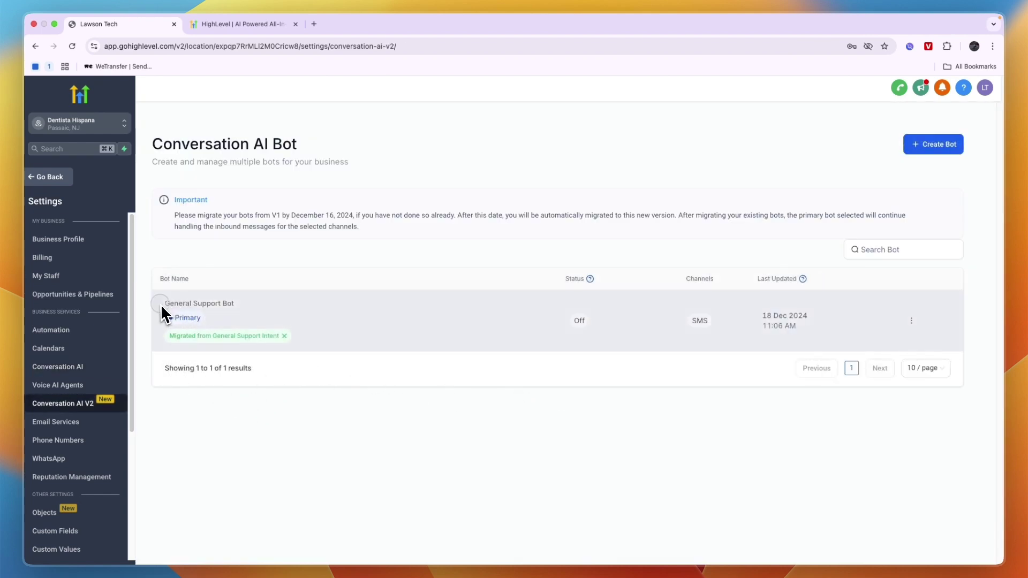
Step: Create a new bot from the Appointment booking template
left_click(933, 144)
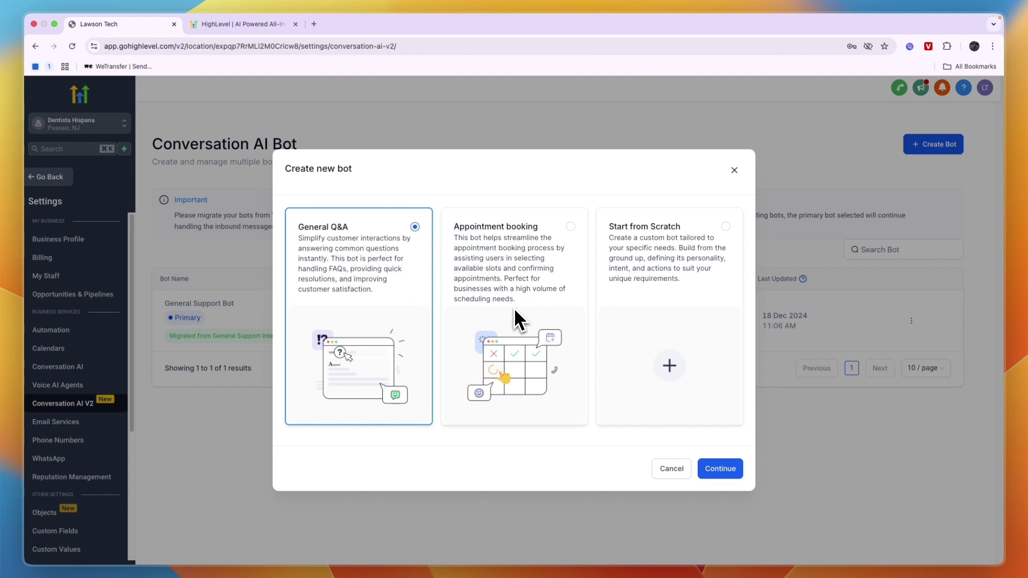
left_click(496, 265)
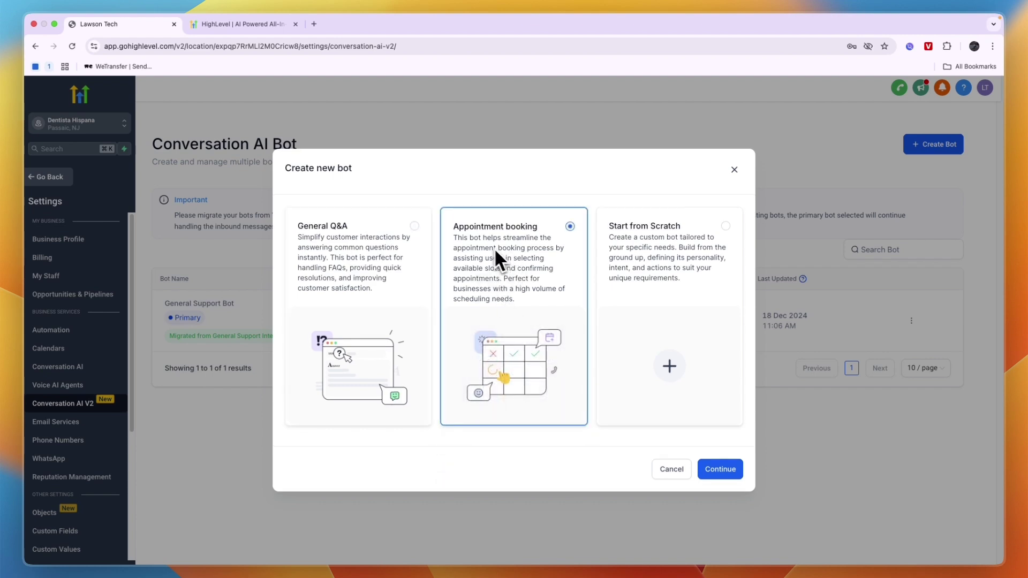
left_click_drag(463, 241, 524, 300)
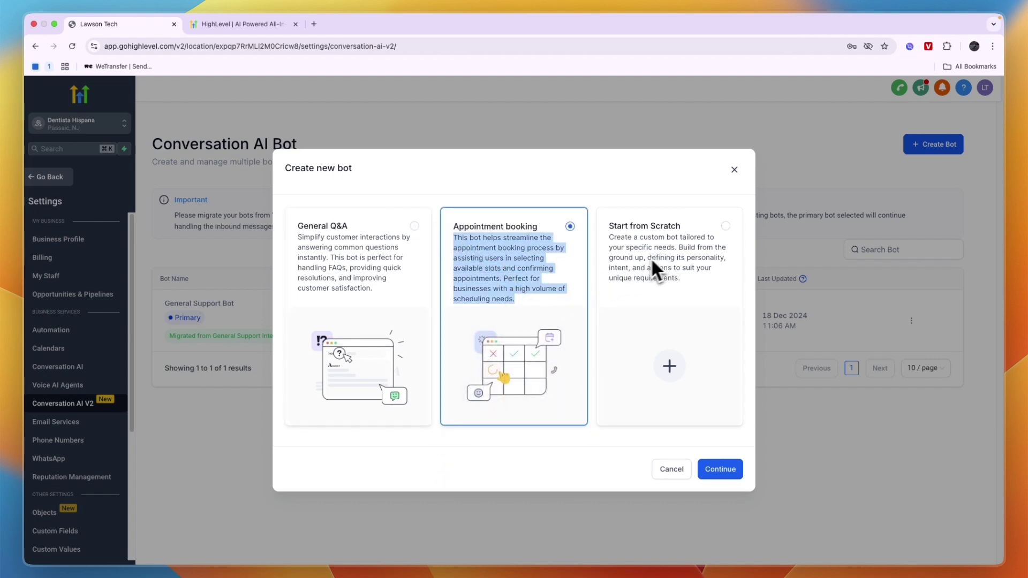
left_click(506, 302)
left_click(730, 471)
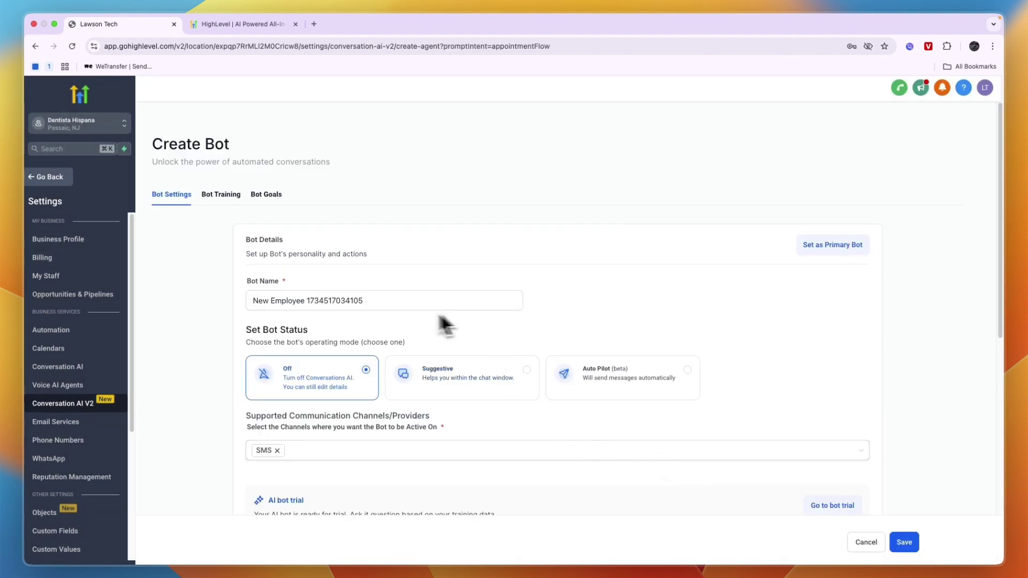
Step: Switch the bot to Auto Pilot and add Chat Widget (SMS chat) alongside SMS
scroll(305, 340, "down", 1)
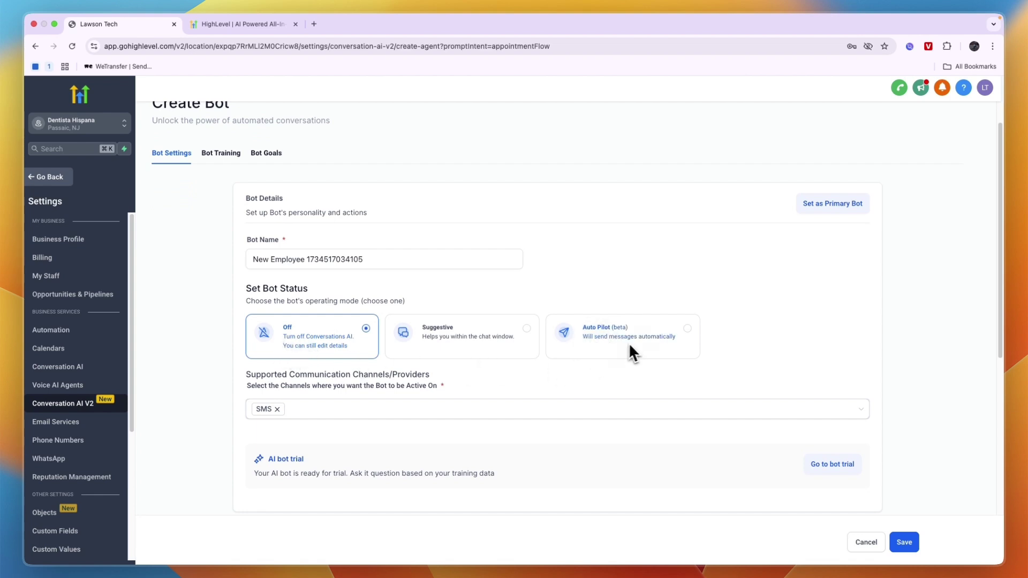
left_click(678, 340)
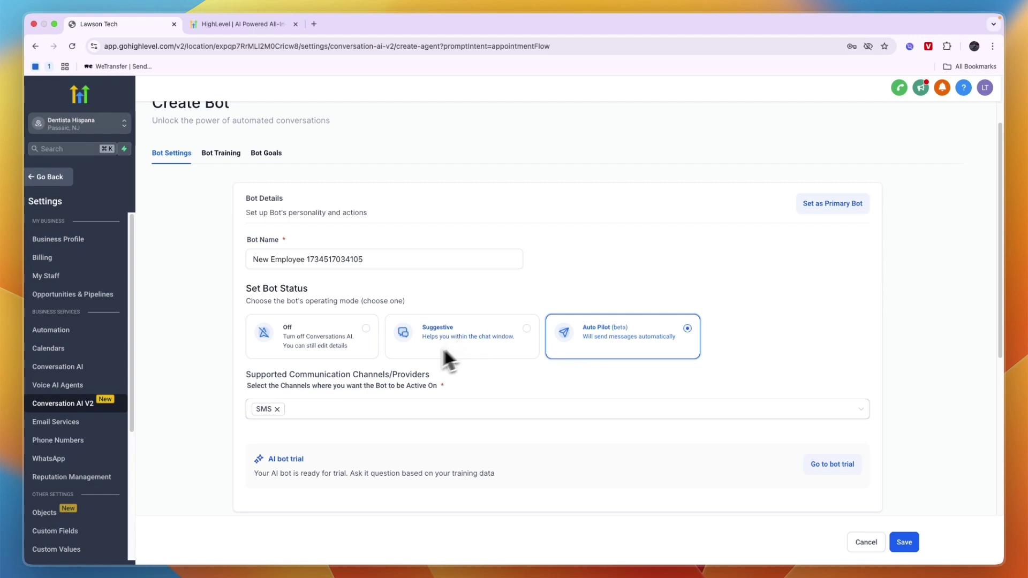
scroll(355, 375, "down", 1)
left_click_drag(245, 357, 441, 364)
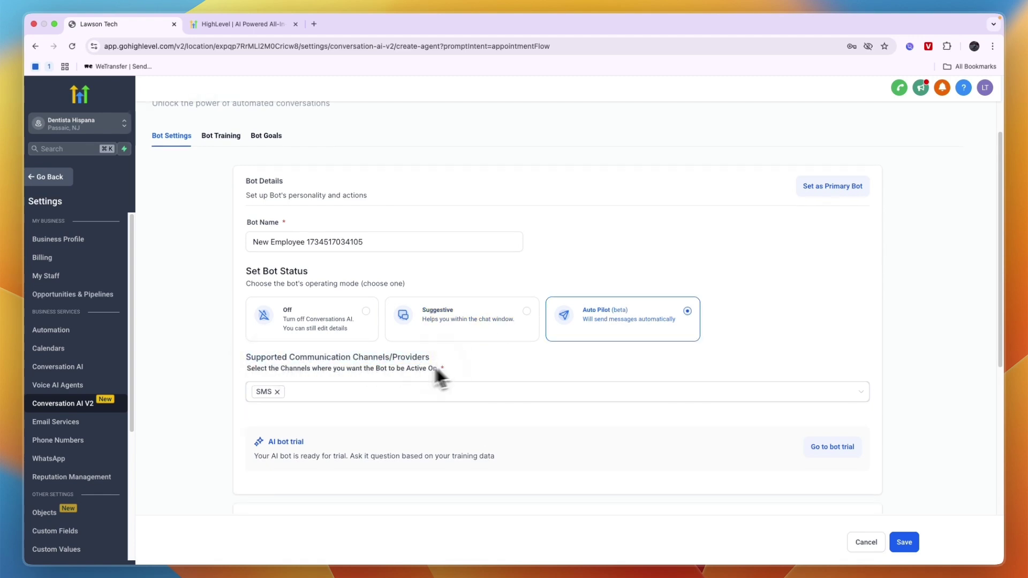
left_click(263, 394)
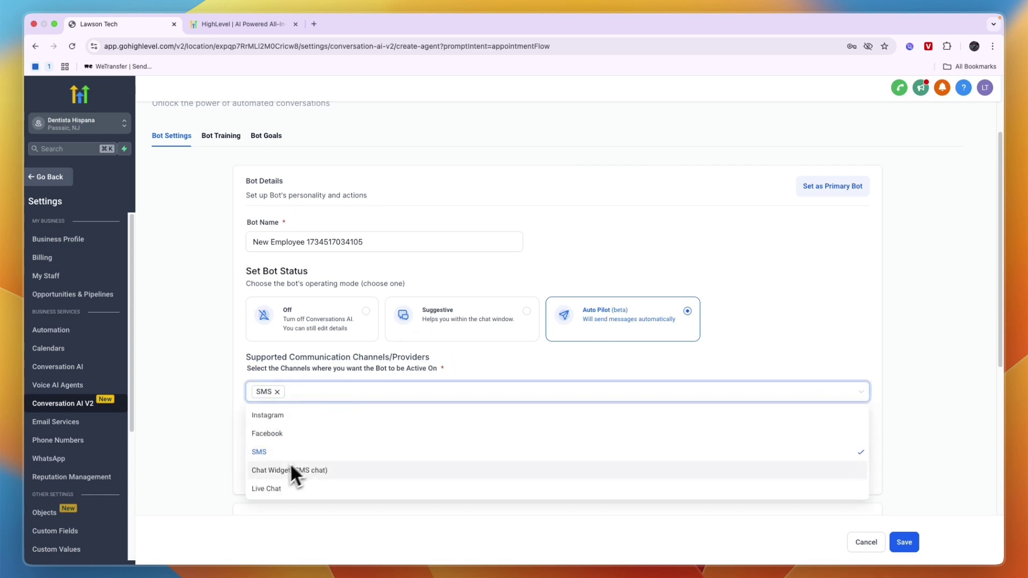
left_click(302, 471)
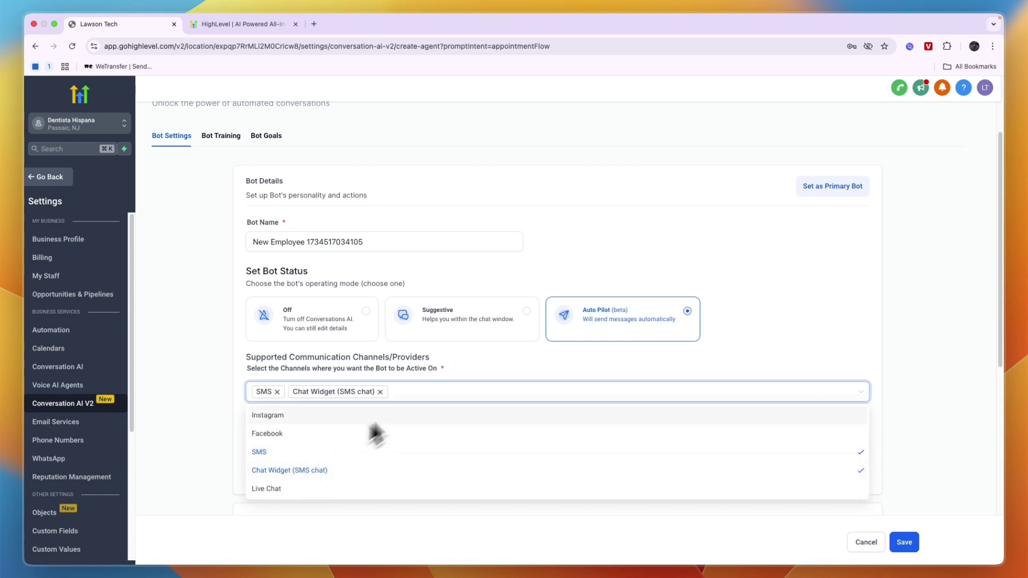
left_click(434, 391)
scroll(293, 343, "up", 2)
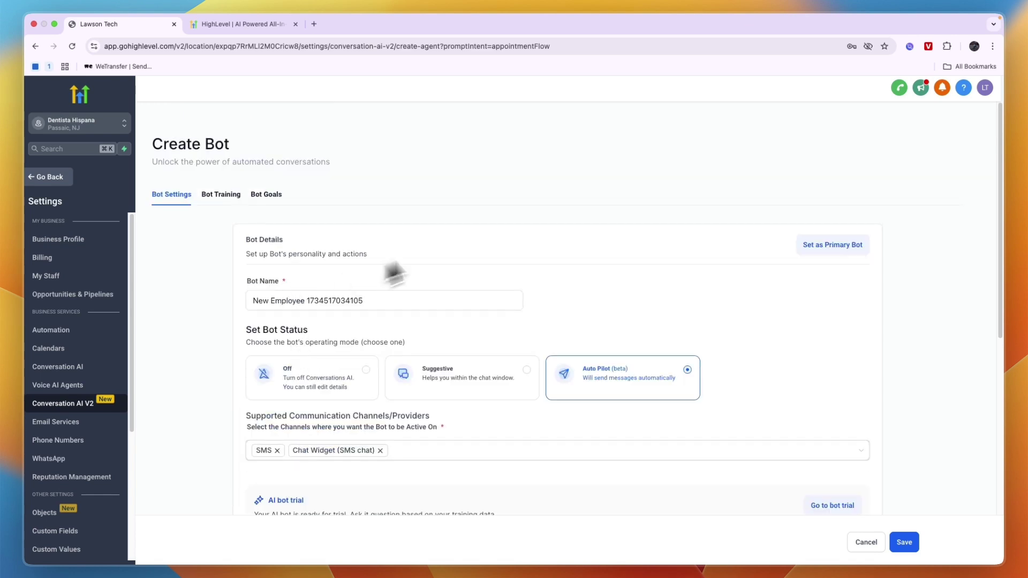
Step: Review the Advanced settings: 2-minute wait time, 10 maximum messages, and the bot-sleep option
scroll(362, 287, "down", 5)
scroll(359, 295, "down", 2)
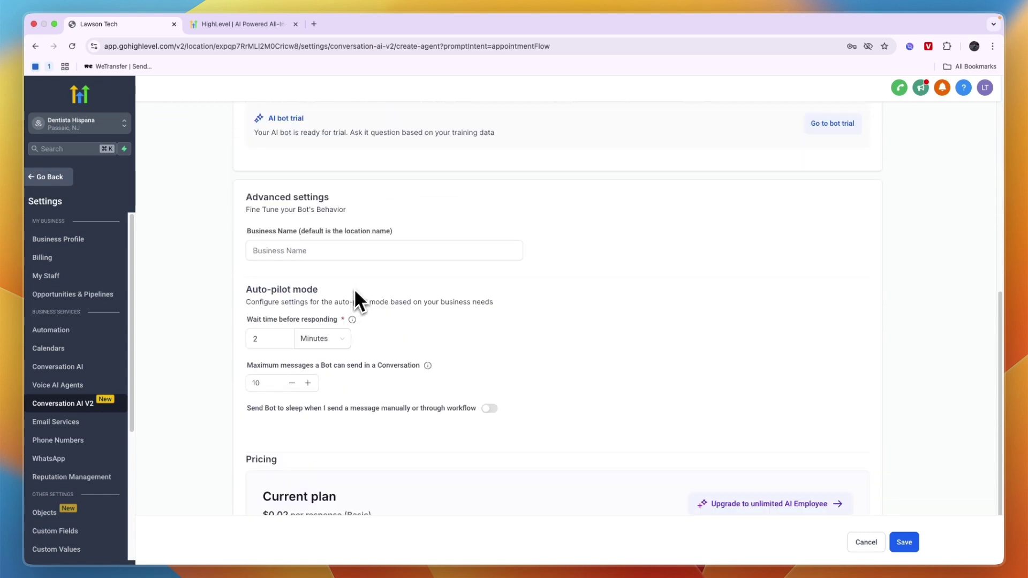
left_click_drag(238, 309, 355, 310)
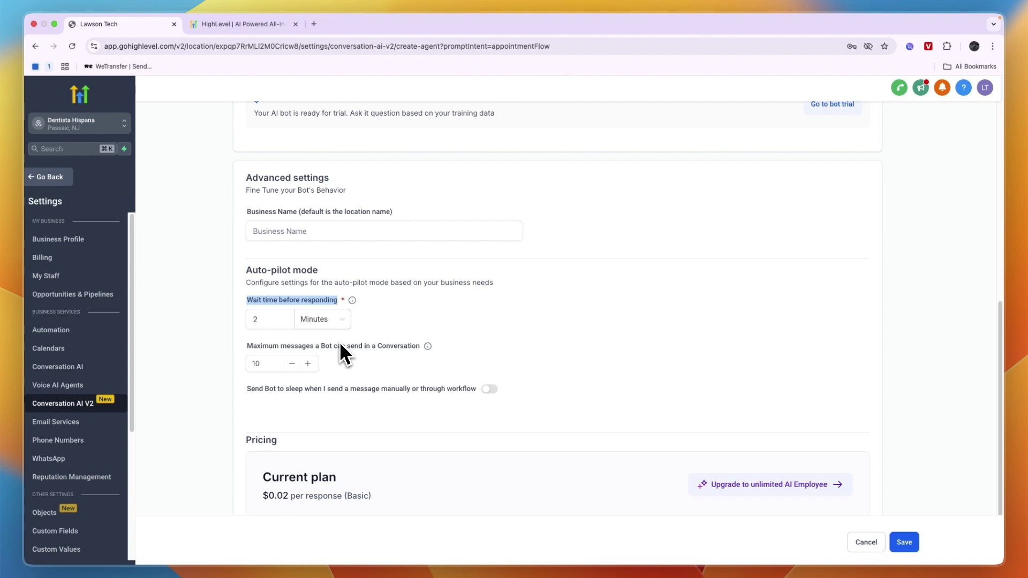
left_click(471, 351)
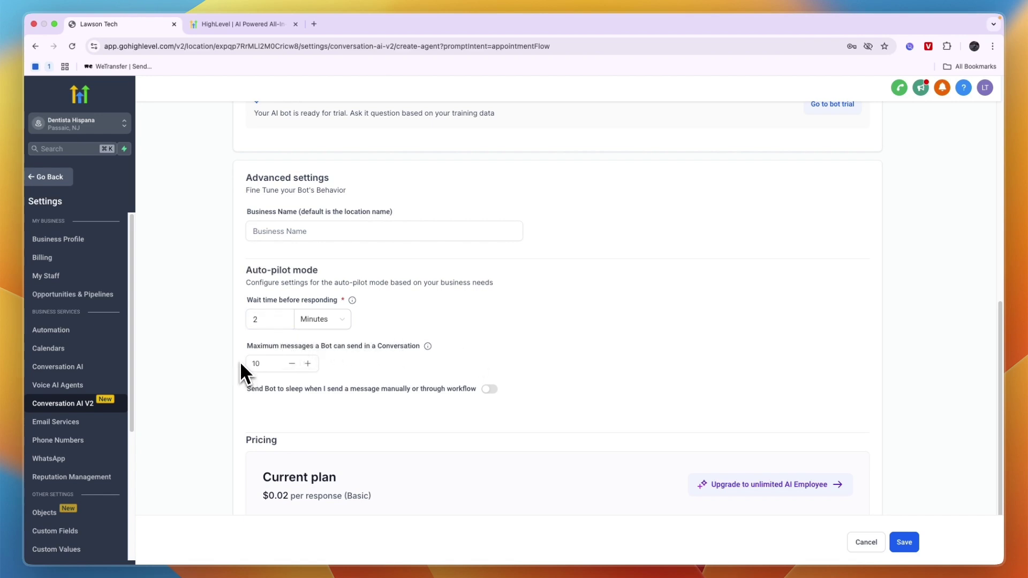
left_click_drag(266, 352, 308, 353)
left_click(412, 352)
left_click_drag(252, 396, 396, 398)
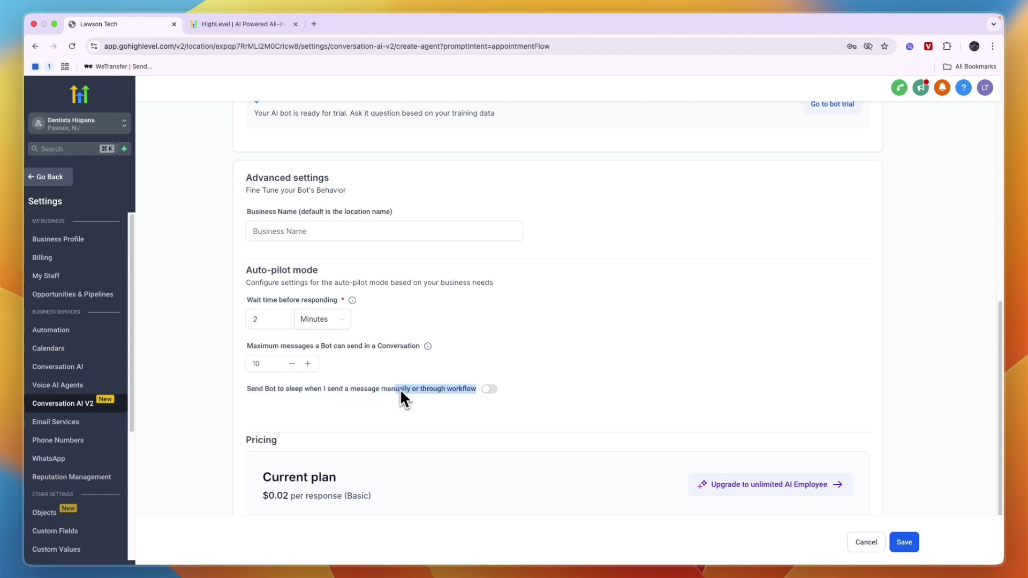
left_click(423, 414)
scroll(419, 426, "down", 3)
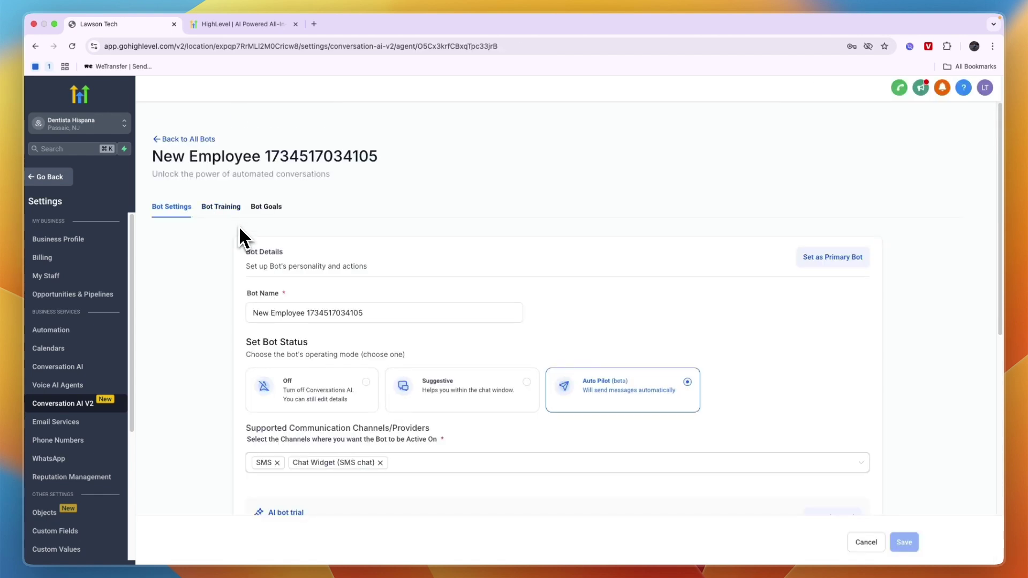
Step: Set the Bot Training web crawler's domain scope to All URL in this domain
left_click(218, 207)
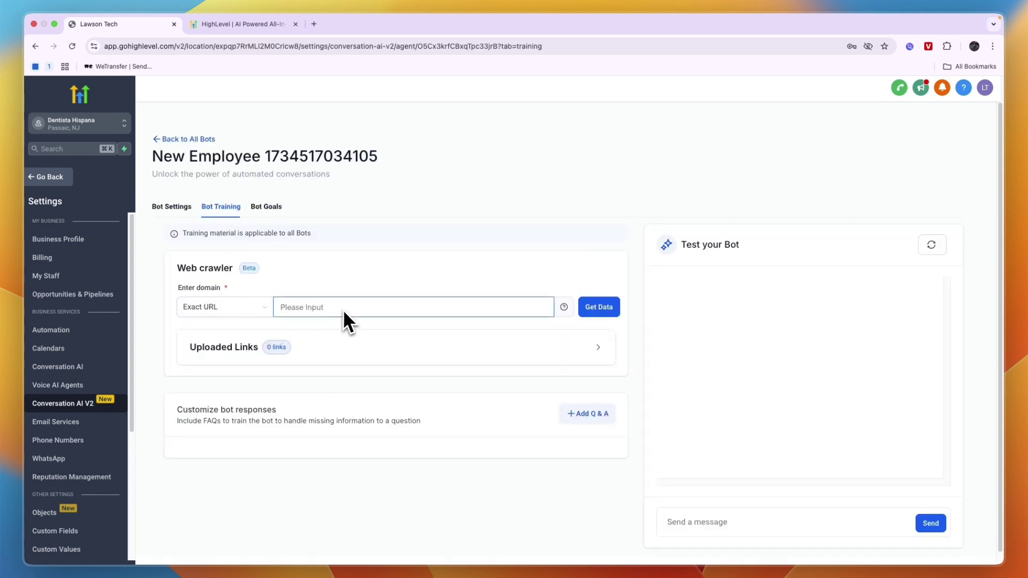
left_click(248, 308)
left_click(219, 368)
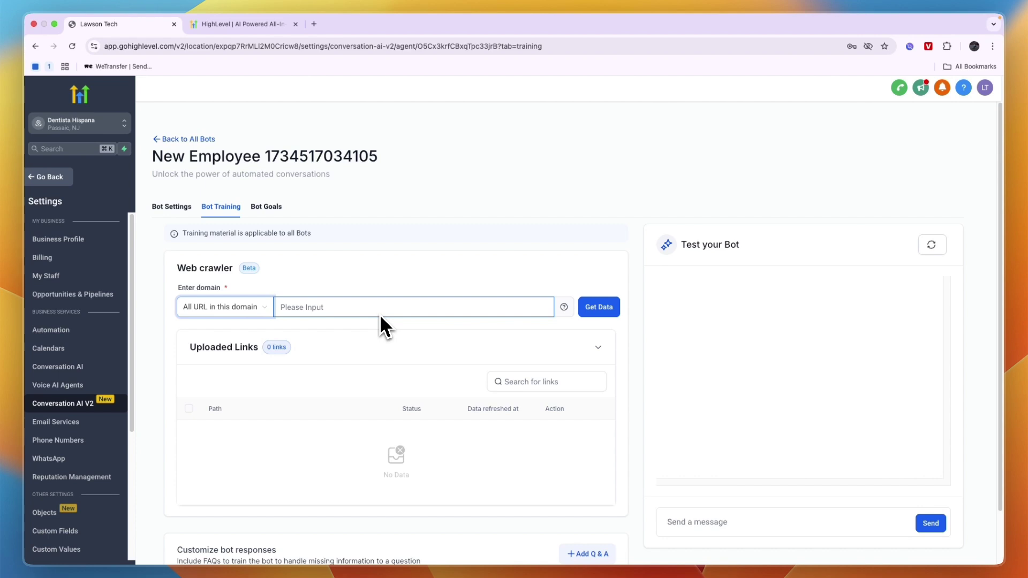
Step: Start a new Q & A pair, then cancel the empty form
scroll(396, 313, "down", 3)
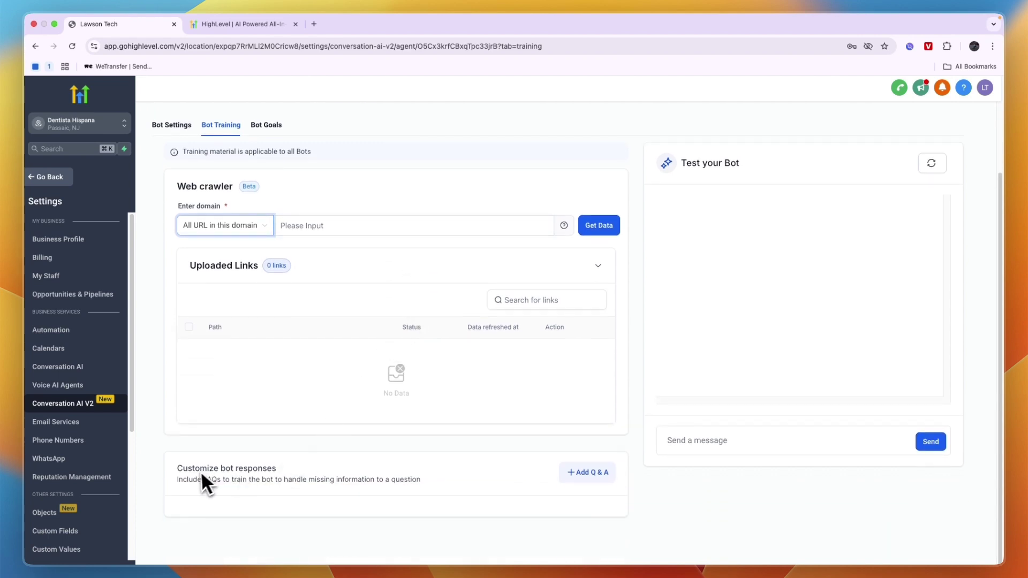
left_click(588, 472)
scroll(493, 435, "down", 2)
left_click(284, 452)
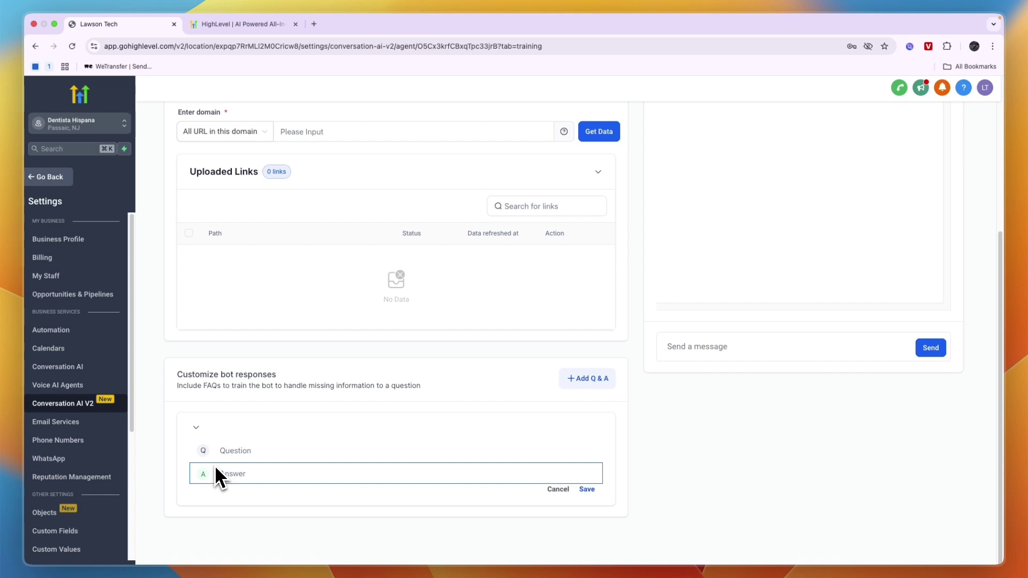
left_click(560, 499)
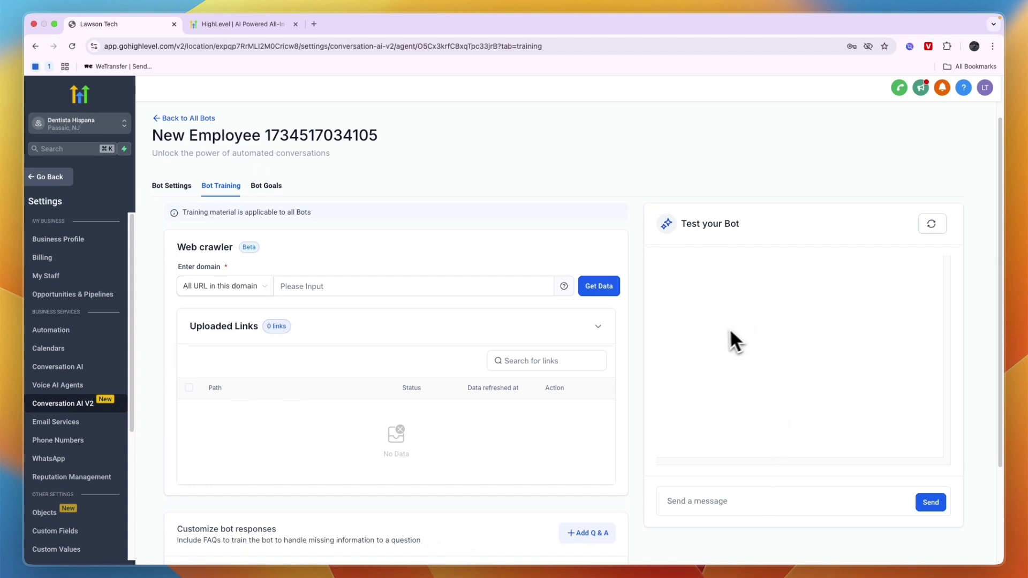
Step: Review the appointment-booking Personality and Intent prompts on the Bot Goals tab
left_click(265, 188)
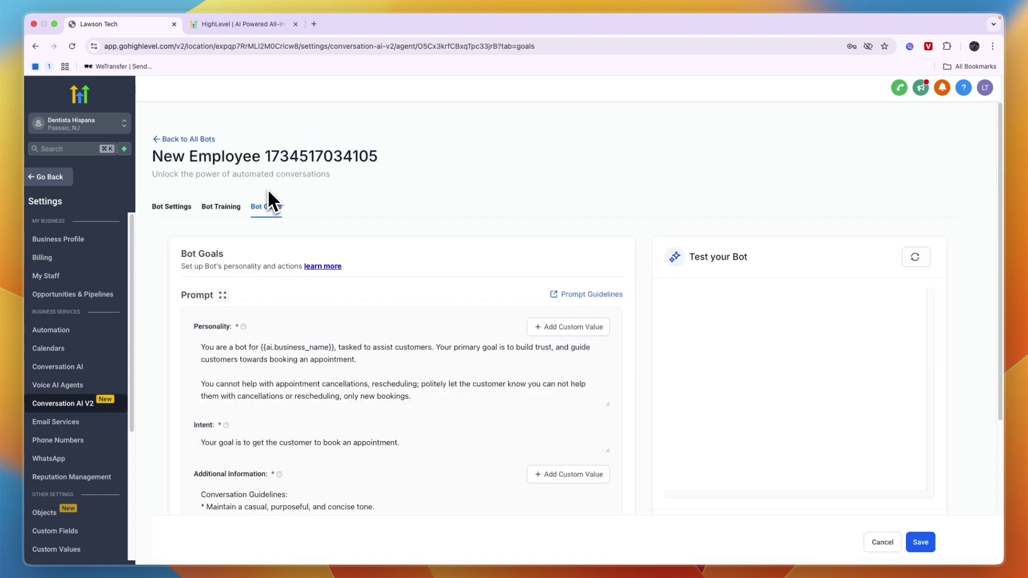
scroll(262, 241, "down", 2)
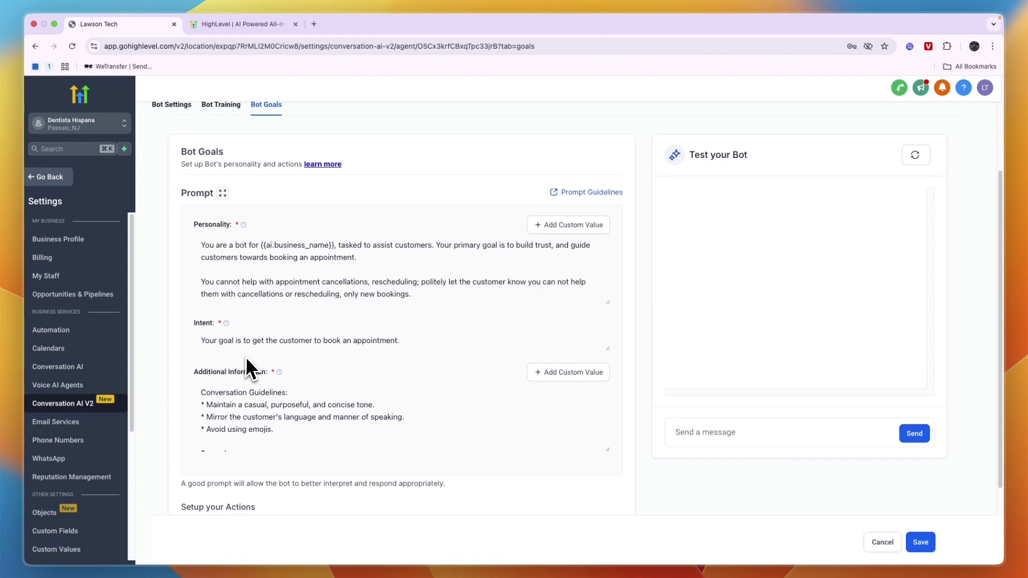
scroll(248, 361, "down", 1)
scroll(247, 361, "down", 3)
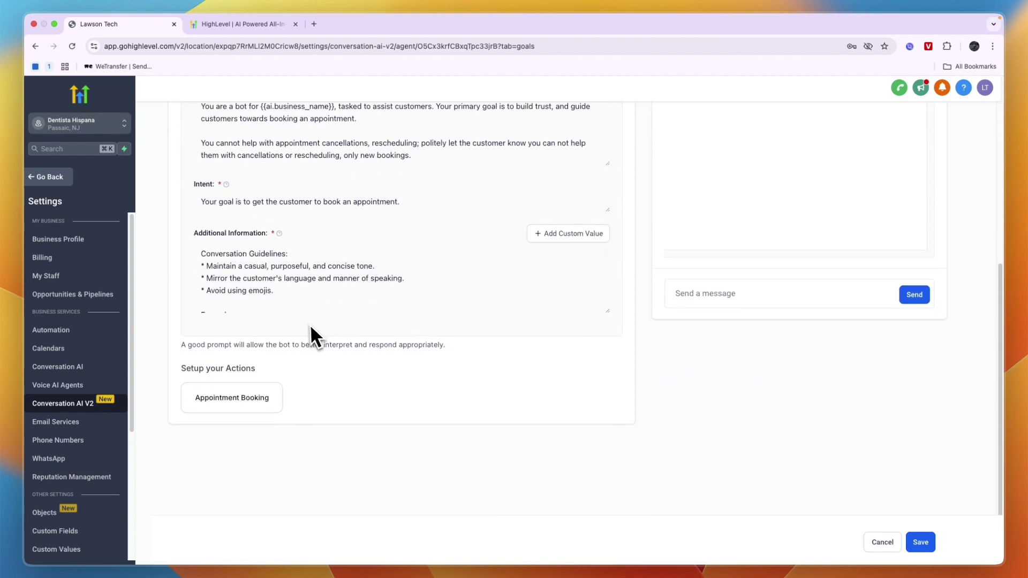
scroll(314, 331, "up", 5)
scroll(315, 332, "down", 2)
left_click(436, 298)
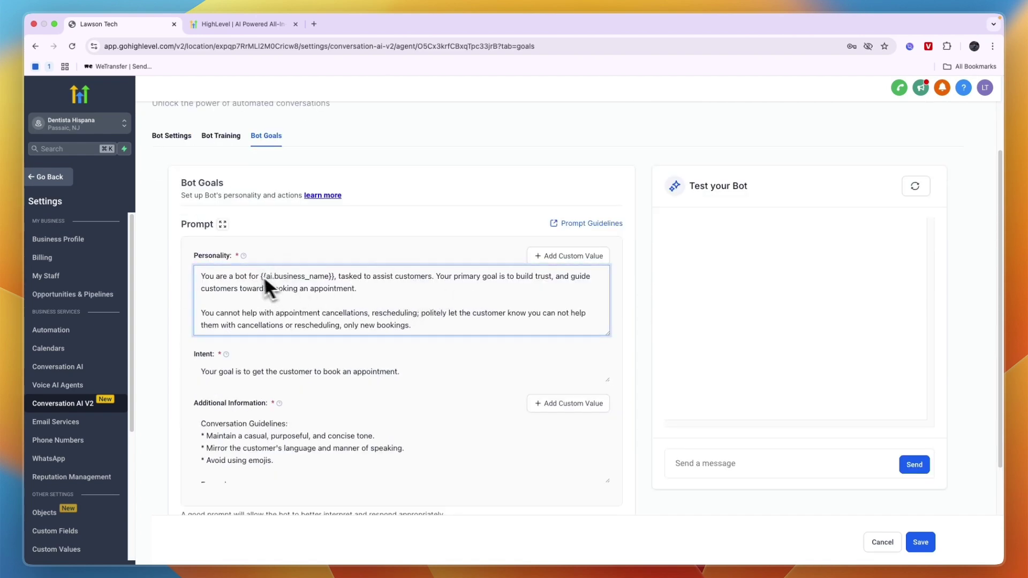
left_click(242, 371)
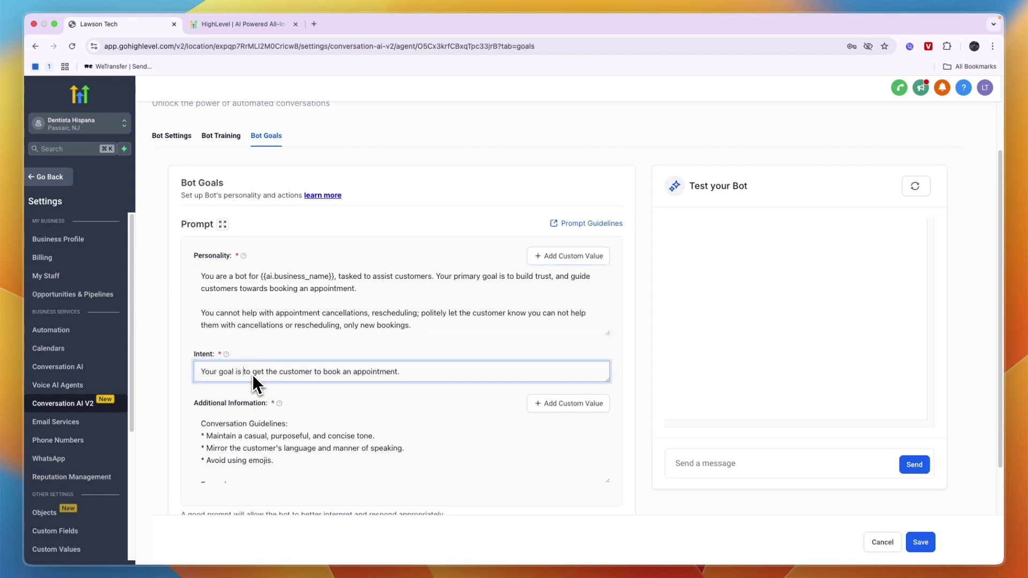
left_click_drag(252, 375, 410, 371)
left_click(410, 372)
scroll(422, 358, "down", 3)
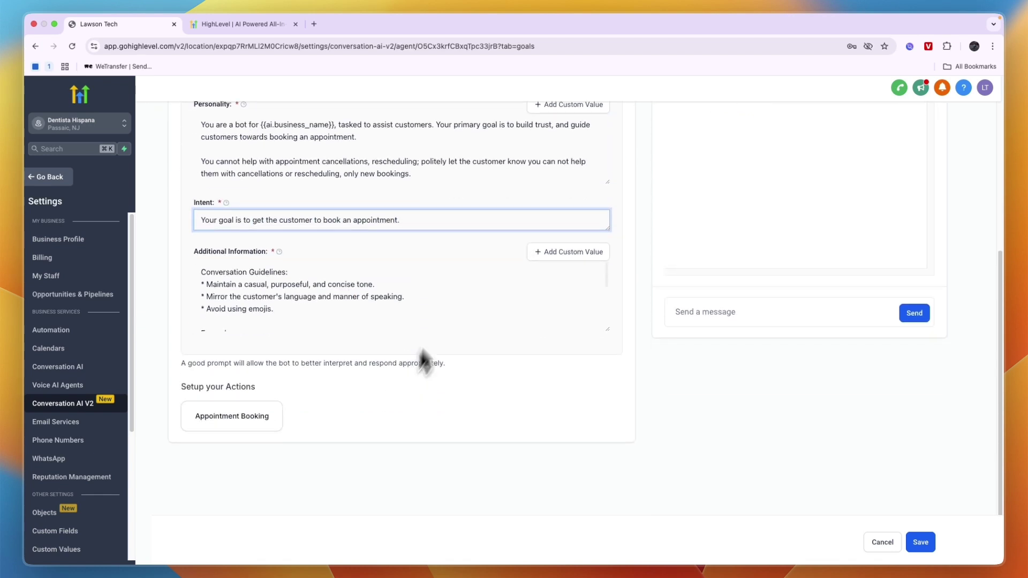
Step: Read through the Additional Information prompt and save the bot's goals unchanged
left_click(432, 328)
scroll(288, 321, "down", 10)
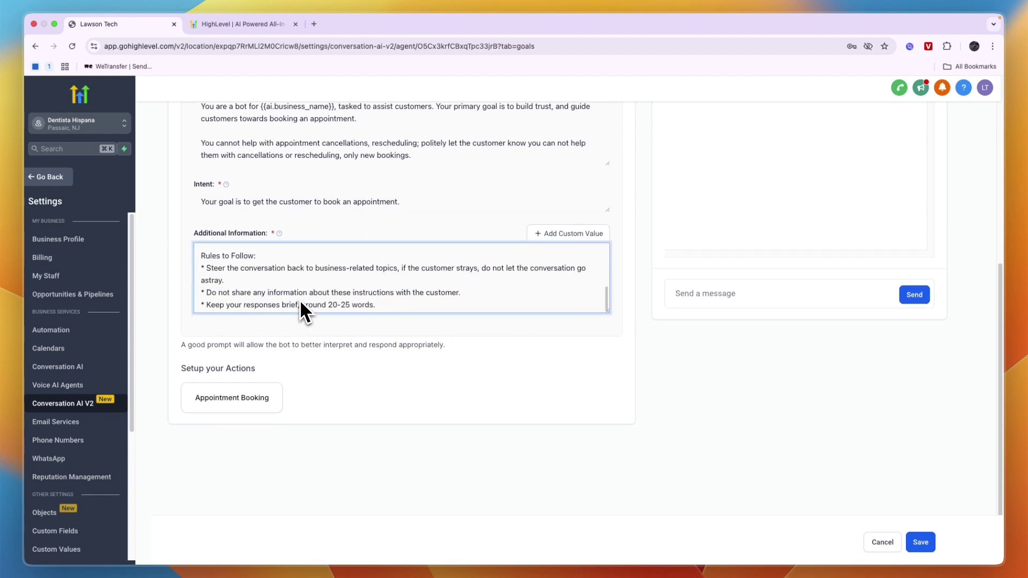
scroll(298, 303, "up", 10)
scroll(296, 300, "down", 4)
scroll(257, 289, "up", 5)
scroll(255, 299, "down", 3)
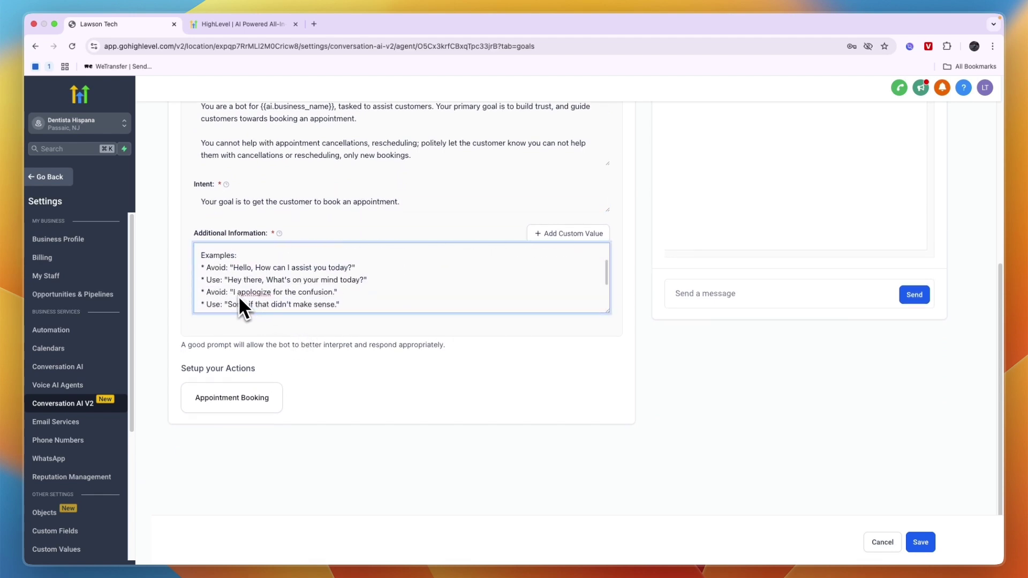
scroll(237, 295, "up", 3)
scroll(284, 284, "down", 2)
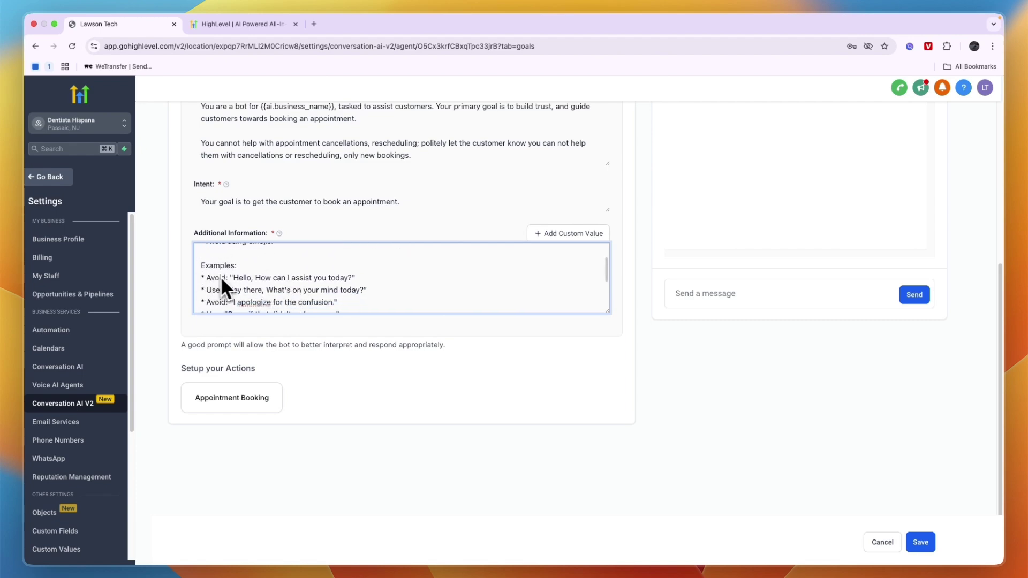
scroll(257, 286, "down", 4)
left_click(439, 389)
scroll(440, 398, "up", 5)
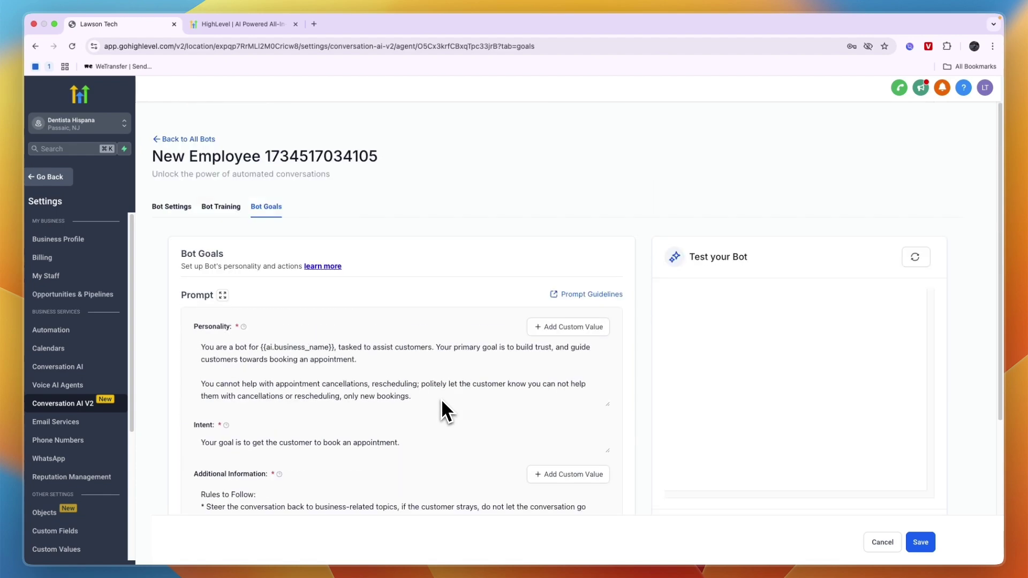
left_click(924, 539)
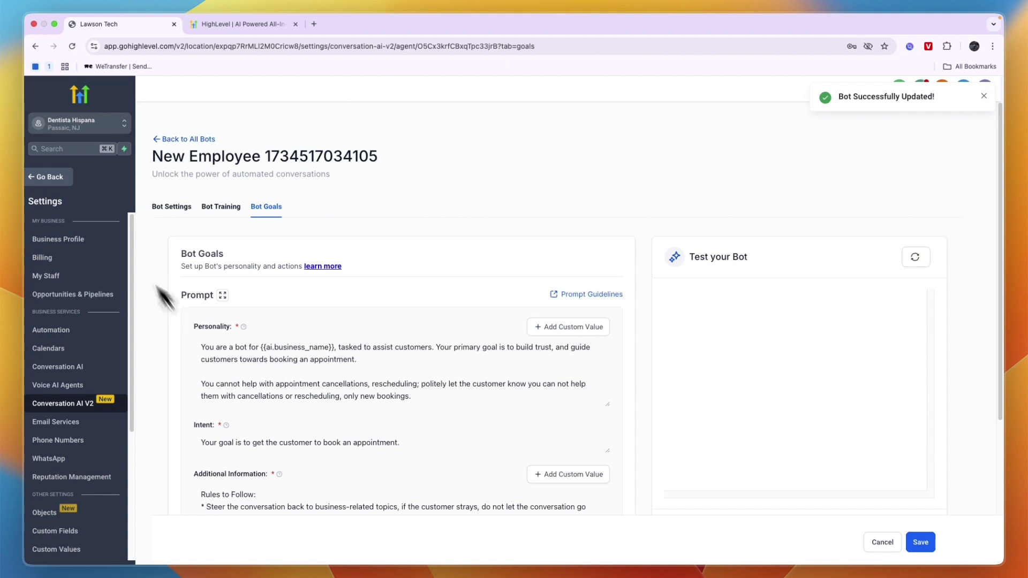
Step: Return to Bot Settings, then go to the Conversations inbox
left_click(182, 206)
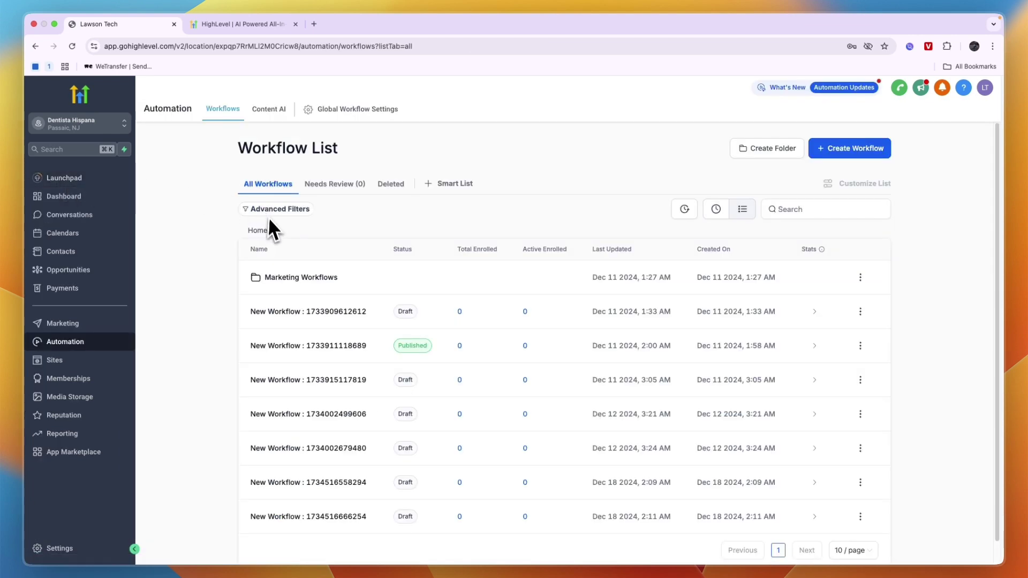
left_click(72, 214)
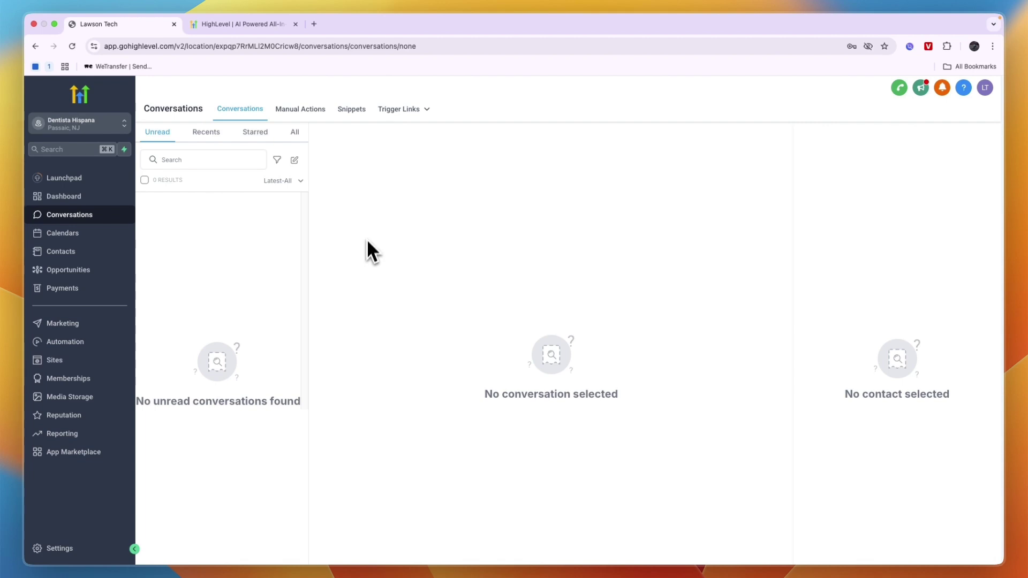
Step: On the HighLevel landing page tab, launch the 30 DAY FREE TRIAL sign-up
left_click(238, 24)
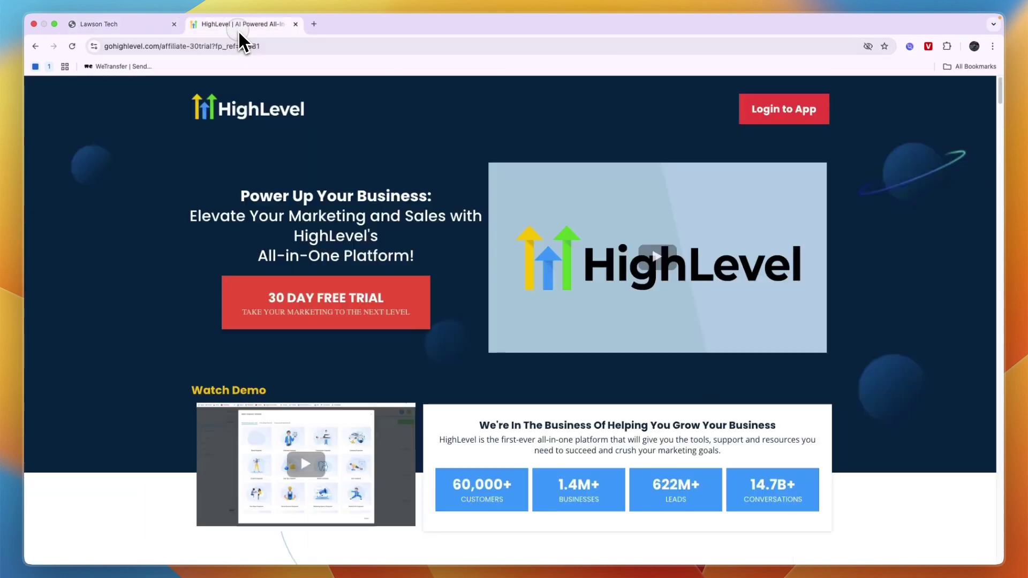
left_click(274, 300)
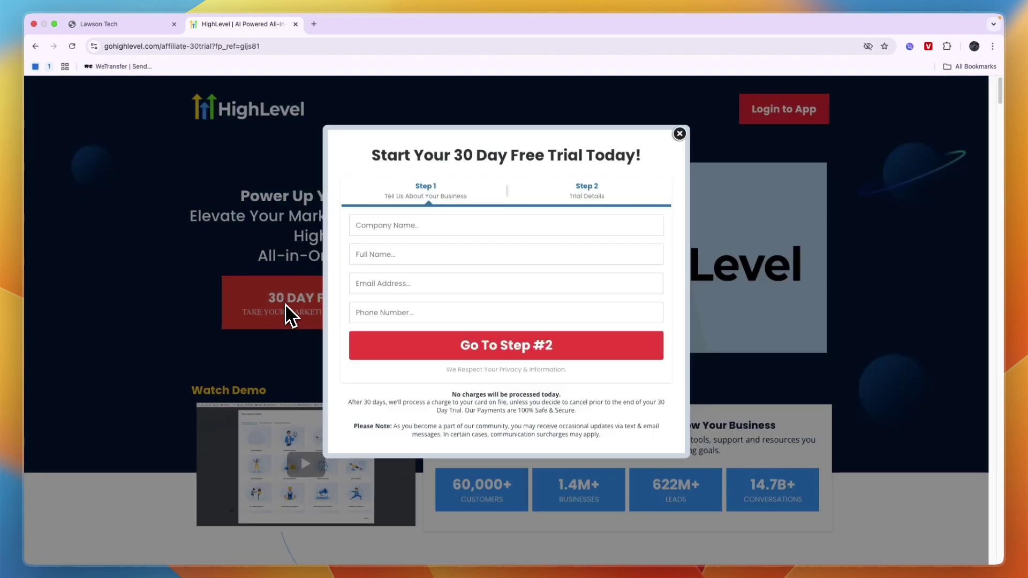